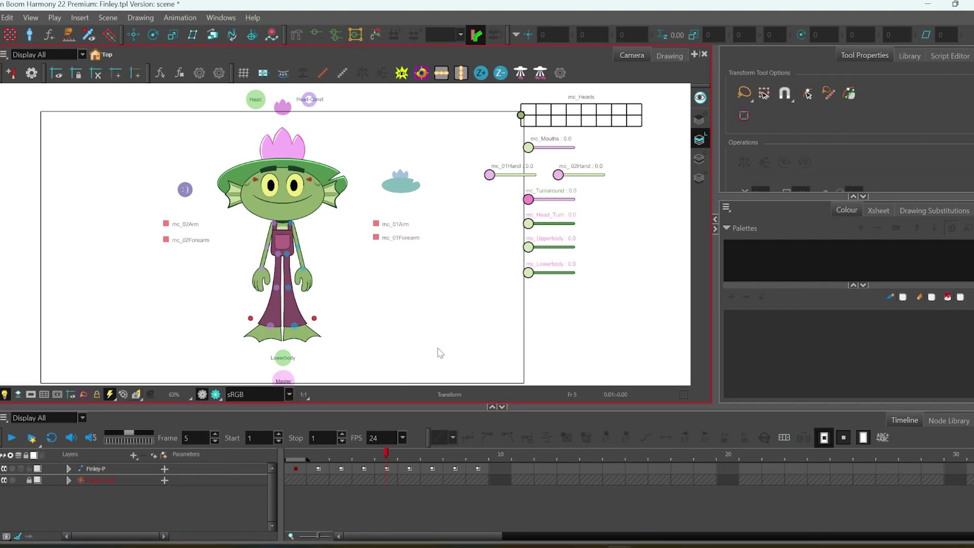
# On frame 5, try the mc_Lowerbody and mc_Upperbody sliders at their far ends, undoing each change.
pyautogui.click(385, 455)
pyautogui.moveTo(392, 457)
pyautogui.mouseDown()
pyautogui.moveTo(289, 459)
pyautogui.moveTo(455, 467)
pyautogui.moveTo(383, 467)
pyautogui.mouseUp()
pyautogui.moveTo(529, 273); pyautogui.dragTo(573, 273)
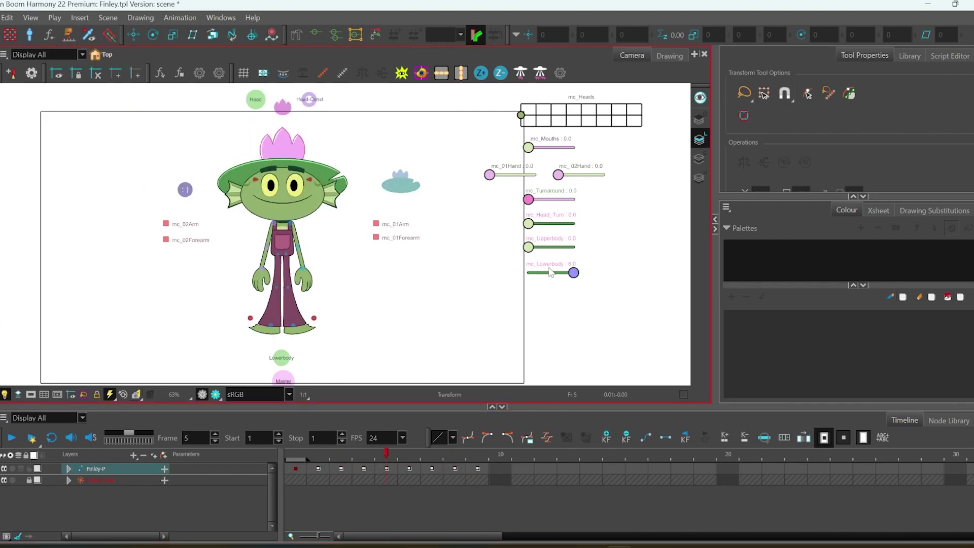
pyautogui.hotkey('ctrl', 'z')
pyautogui.moveTo(528, 247); pyautogui.dragTo(573, 247)
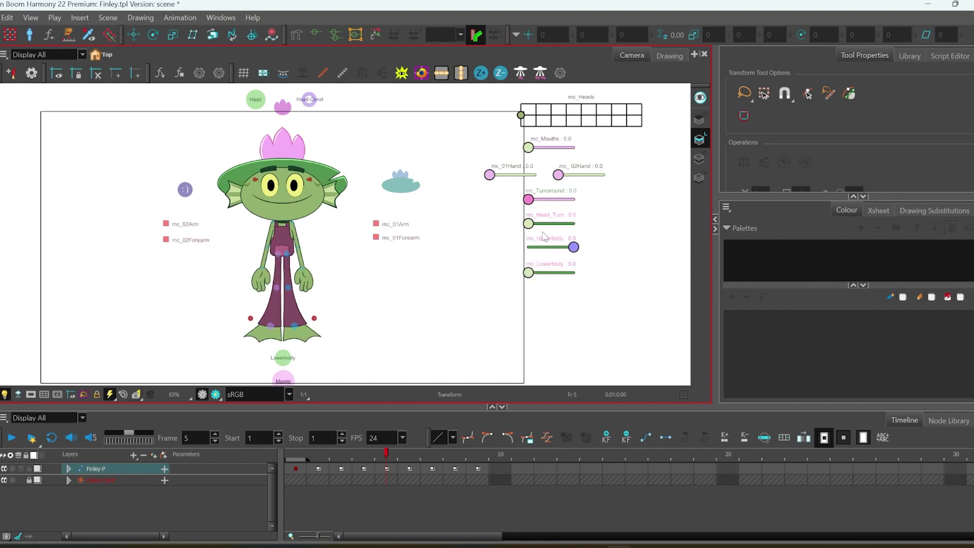
pyautogui.hotkey('ctrl', 'z')
# Try the mc_Head_Turn and mc_Turnaround sliders on the character, undoing each change.
pyautogui.moveTo(529, 223); pyautogui.dragTo(573, 223)
pyautogui.hotkey('ctrl', 'z')
pyautogui.moveTo(528, 199)
pyautogui.mouseDown()
pyautogui.moveTo(573, 199)
pyautogui.moveTo(559, 175)
pyautogui.moveTo(613, 192)
pyautogui.mouseUp()
pyautogui.hotkey('ctrl', 'z')
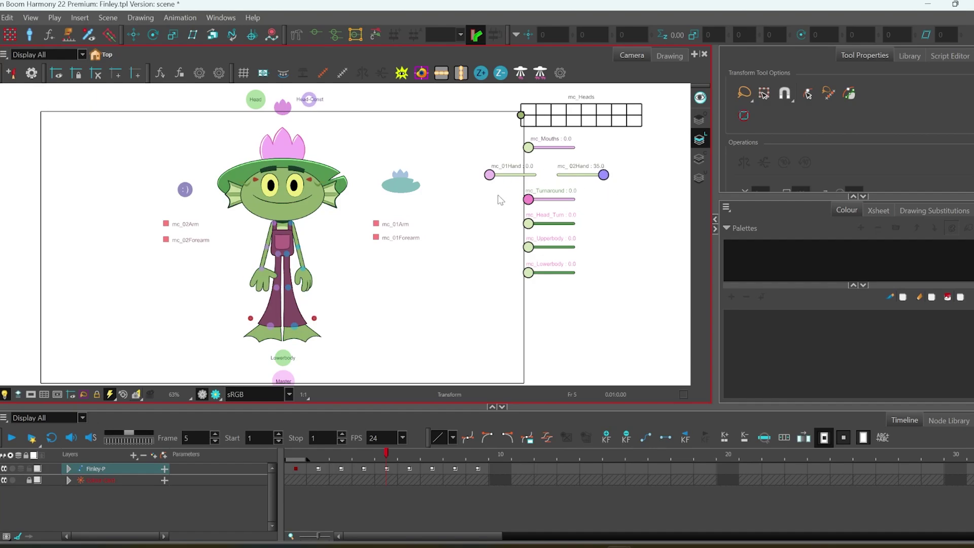
# Undo the mc_02Hand slider change, then try the mc_01Hand slider and undo it too.
pyautogui.hotkey('ctrl', 'z')
pyautogui.moveTo(490, 175); pyautogui.dragTo(553, 162)
pyautogui.hotkey('ctrl', 'z')
# Step ahead to the side view on frame 7, try the mc_Mouths slider, undo it and return to frame 5.
pyautogui.press('.')
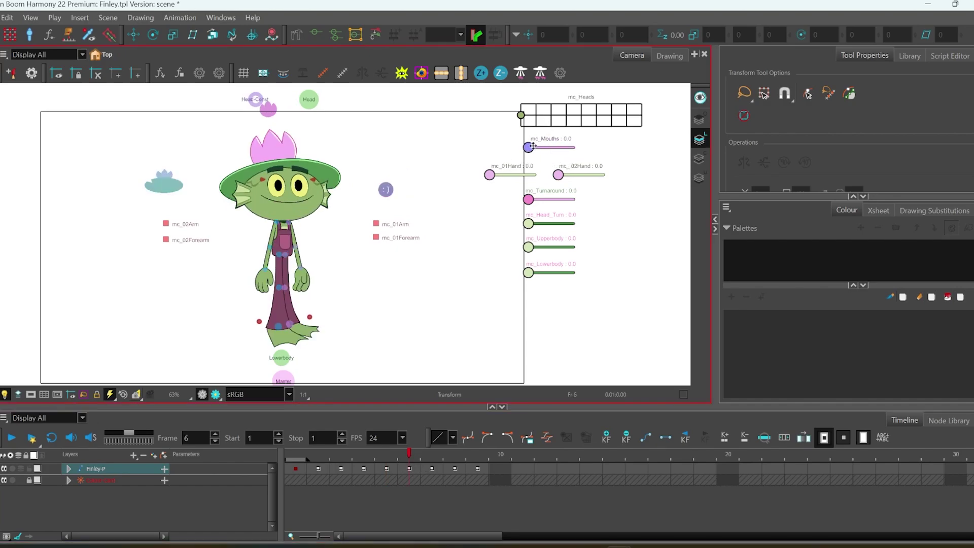
pyautogui.press('.')
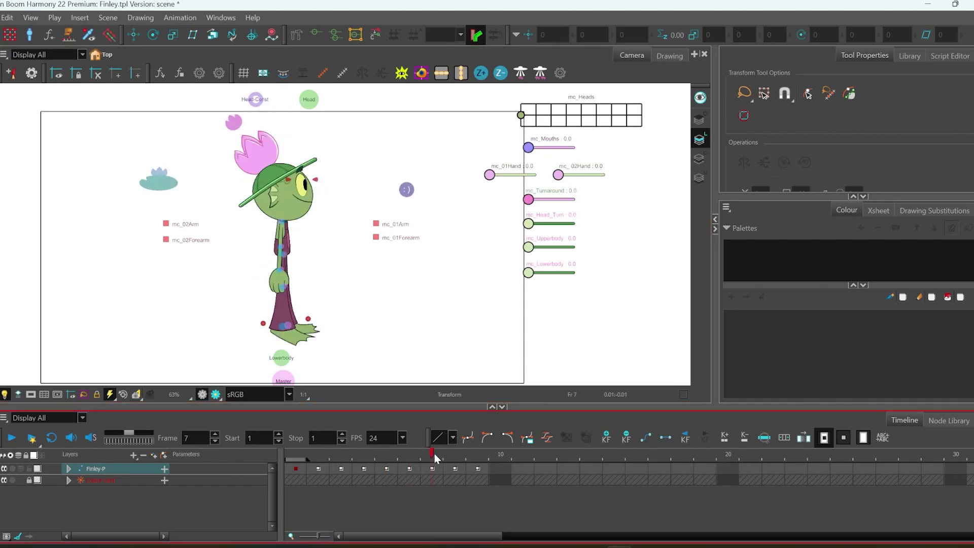
pyautogui.moveTo(528, 147); pyautogui.dragTo(573, 152)
pyautogui.hotkey('ctrl', 'z')
pyautogui.click(390, 457)
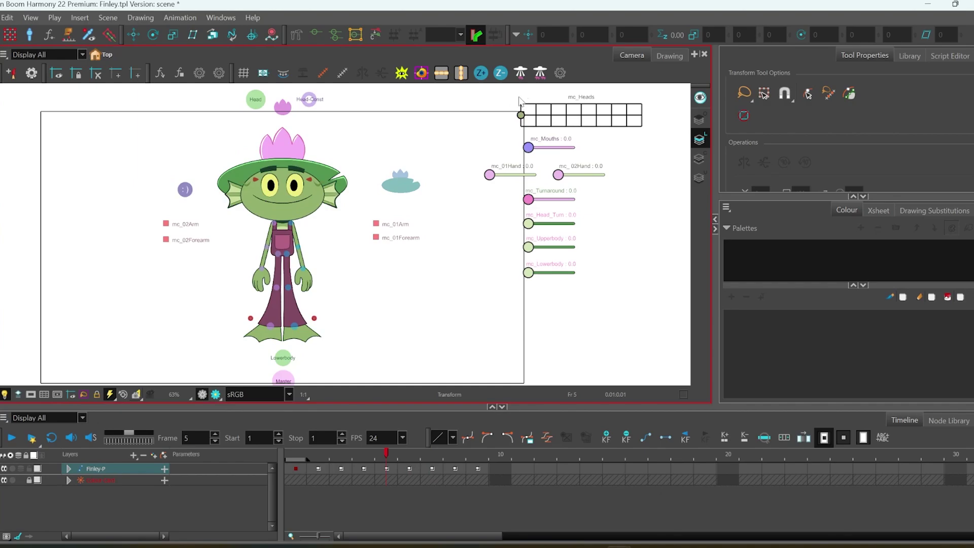
# Try different head poses by moving the mc_Heads grid handle, undoing each change and clearing the selection.
pyautogui.click(437, 288)
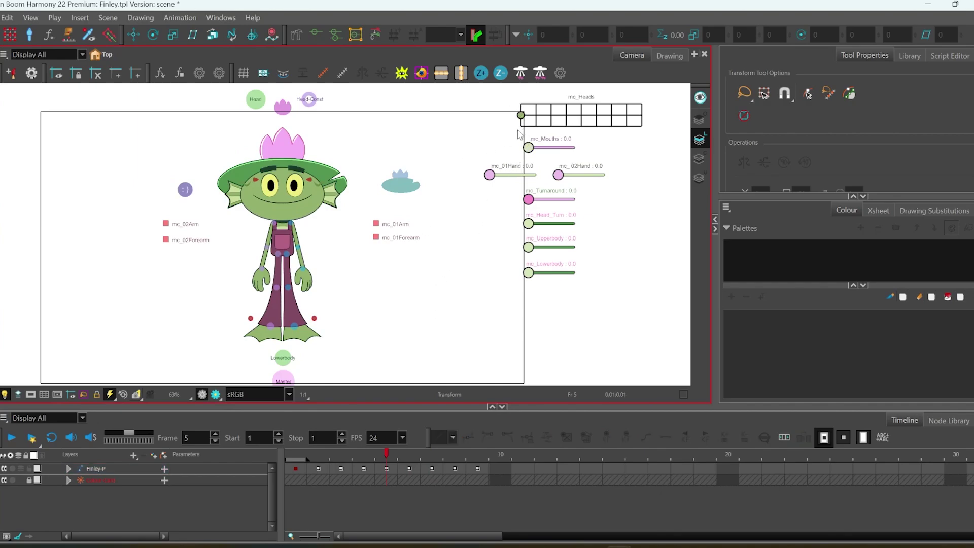
pyautogui.moveTo(521, 116); pyautogui.dragTo(579, 140)
pyautogui.hotkey('ctrl', 'z')
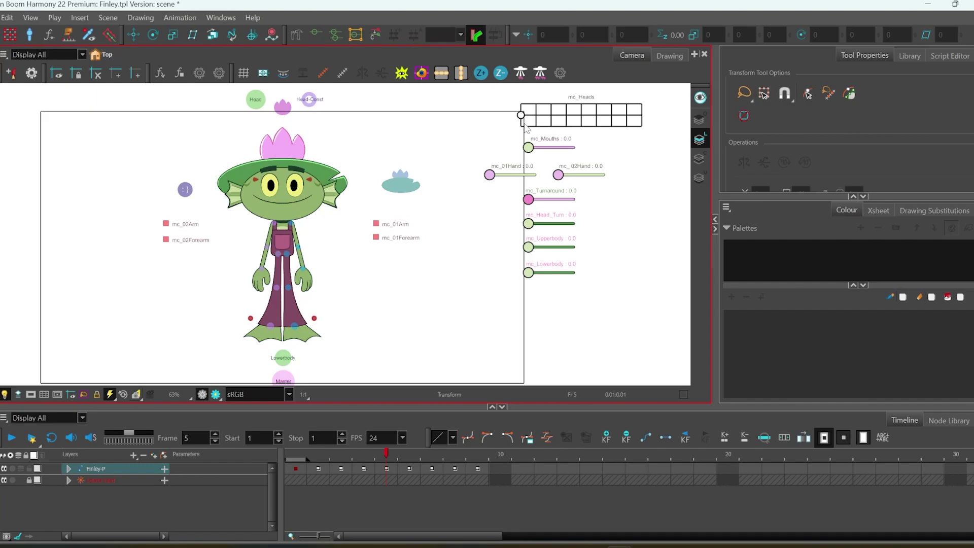
pyautogui.moveTo(521, 116); pyautogui.dragTo(572, 95)
pyautogui.hotkey('ctrl', 'z')
pyautogui.click(648, 165)
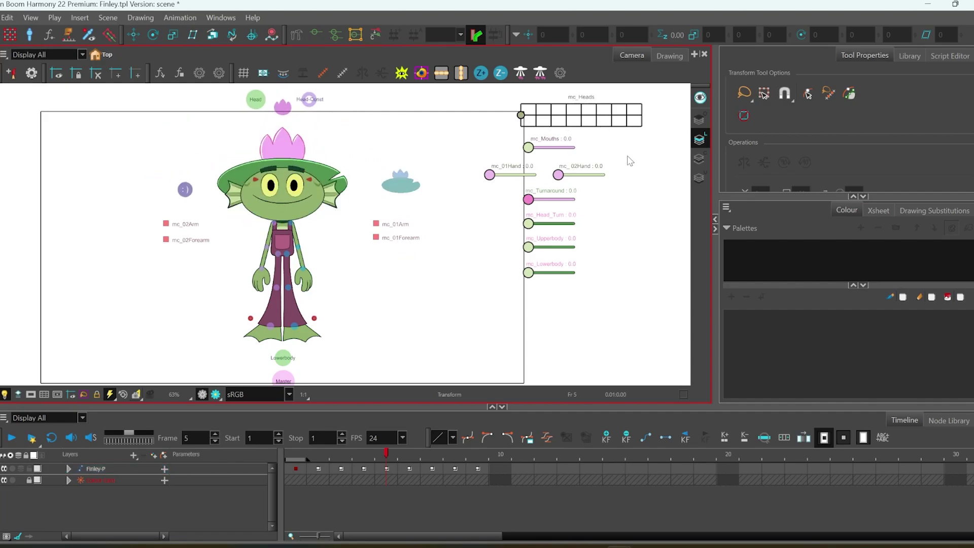
# Select the hat through its lily-pad control, then try moving the smiley face control and undo it.
pyautogui.moveTo(410, 215); pyautogui.dragTo(537, 185)
pyautogui.scroll(2, 427, 191)
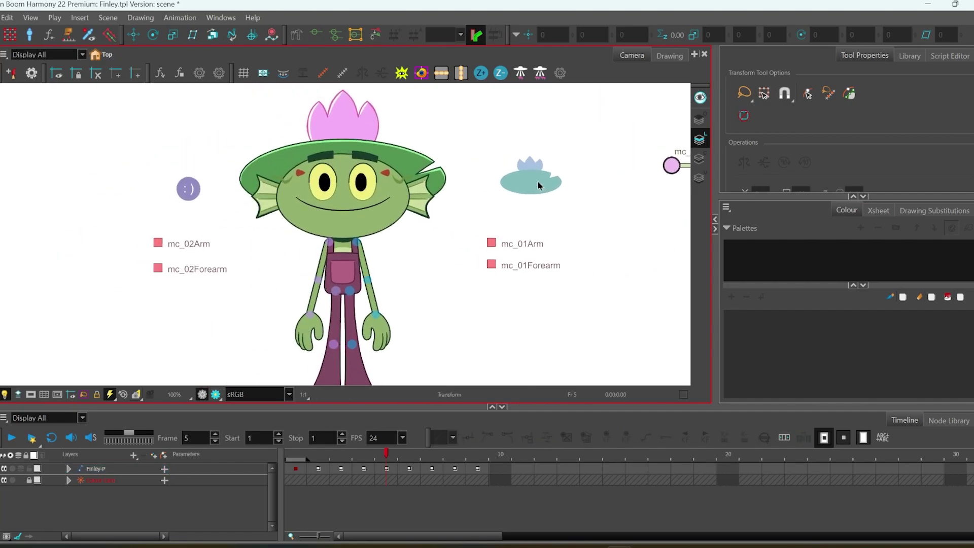
pyautogui.scroll(1, 536, 185)
pyautogui.click(535, 184)
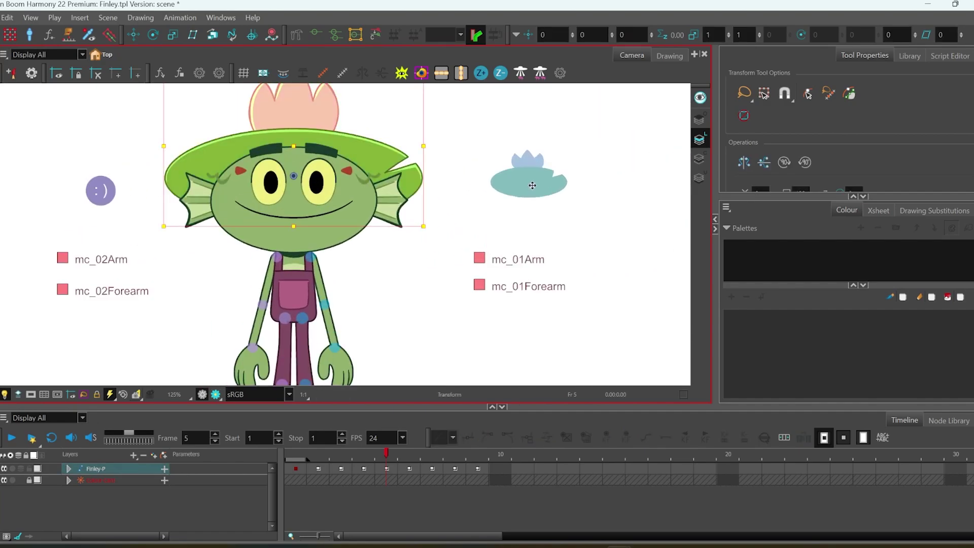
pyautogui.moveTo(417, 206)
pyautogui.mouseDown()
pyautogui.moveTo(406, 183)
pyautogui.moveTo(418, 196)
pyautogui.mouseUp()
pyautogui.moveTo(102, 191); pyautogui.dragTo(86, 177)
pyautogui.hotkey('ctrl', 'z')
# Try moving the character with the Head and Upperbody controls, undoing each movement.
pyautogui.moveTo(119, 111); pyautogui.dragTo(160, 236)
pyautogui.scroll(-1, 160, 236)
pyautogui.click(257, 159)
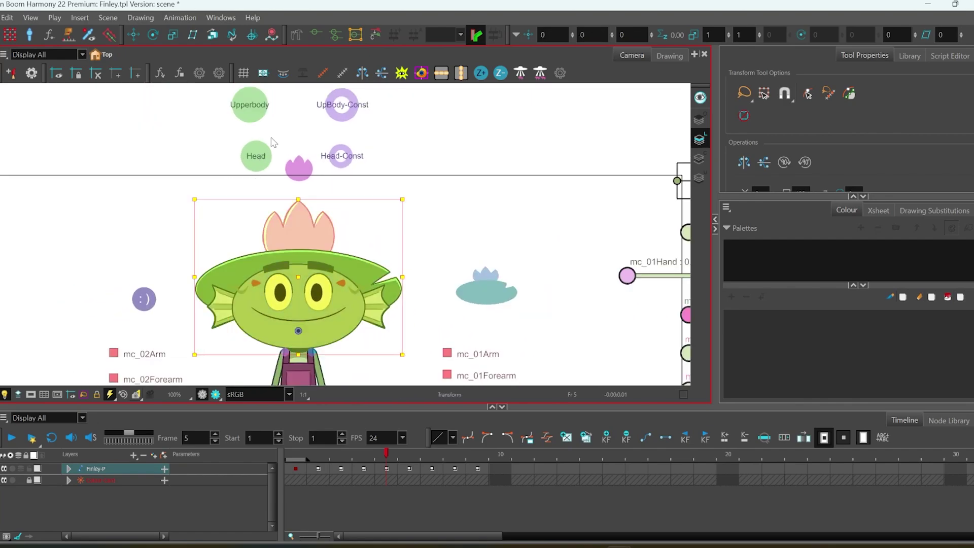
pyautogui.scroll(-2, 255, 120)
pyautogui.moveTo(351, 140); pyautogui.dragTo(286, 136)
pyautogui.hotkey('ctrl', 'z')
pyautogui.click(264, 104)
pyautogui.moveTo(346, 143); pyautogui.dragTo(339, 138)
pyautogui.hotkey('ctrl', 'z')
# Try the Lowerbody control and undo the movement, then select the whole character with the Master control and deselect it.
pyautogui.click(294, 336)
pyautogui.moveTo(333, 317); pyautogui.dragTo(359, 306)
pyautogui.hotkey('ctrl', 'z')
pyautogui.click(289, 350)
pyautogui.scroll(2, 383, 284)
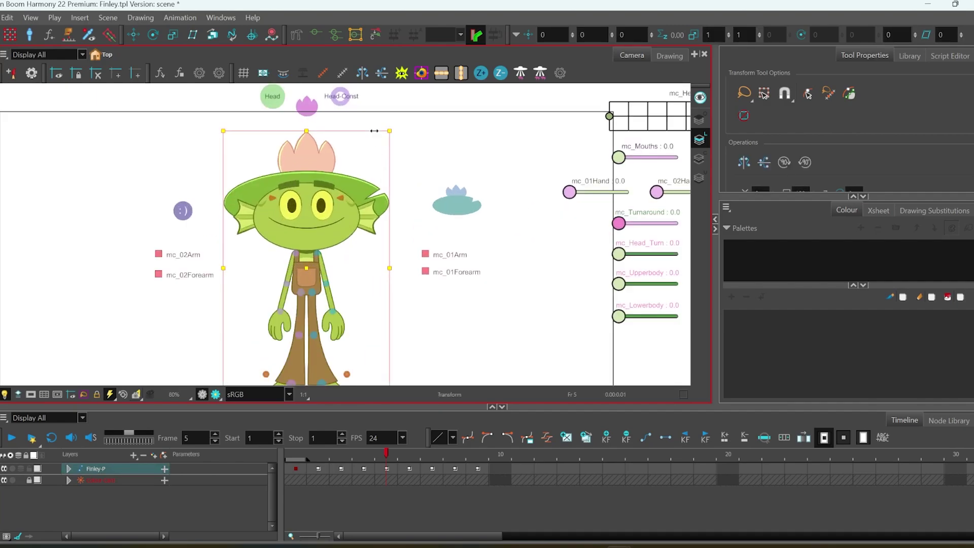
pyautogui.moveTo(356, 116); pyautogui.dragTo(403, 162)
pyautogui.click(410, 135)
# Select the upper body, including head and arms, through the UpBody-Const control.
pyautogui.scroll(1, 409, 135)
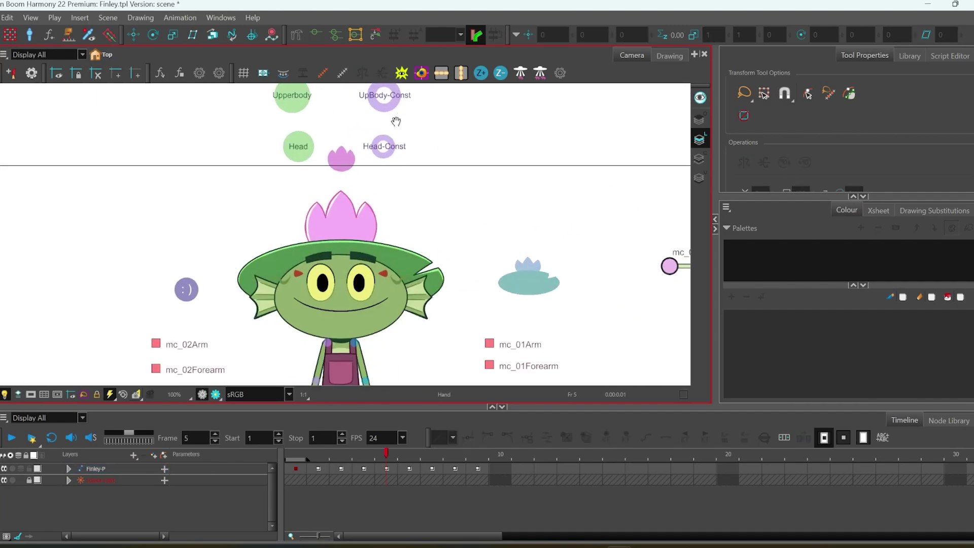
pyautogui.scroll(-3, 404, 123)
pyautogui.scroll(1, 403, 124)
pyautogui.click(400, 115)
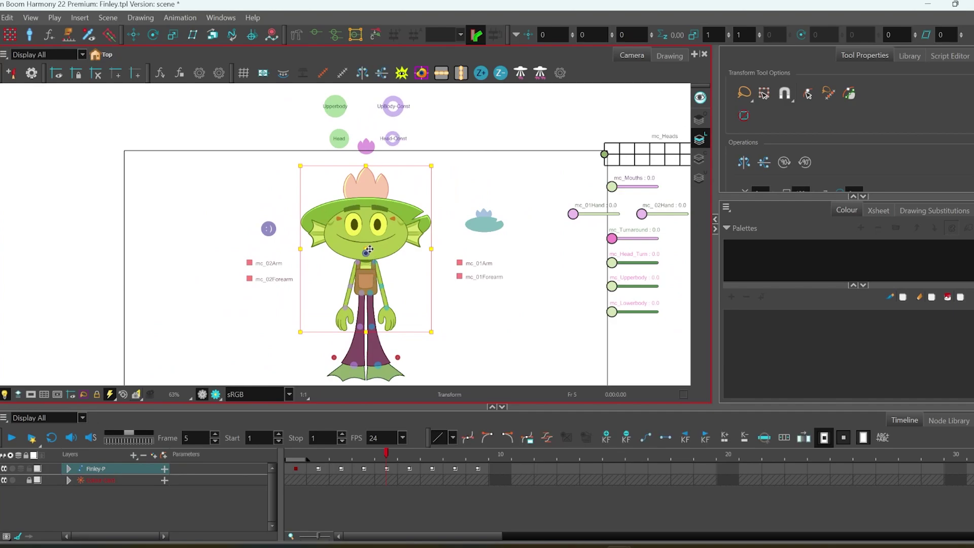
pyautogui.click(401, 195)
# Try bending the pink flower on the hat with its control, then undo the bend and deselect it.
pyautogui.moveTo(416, 176); pyautogui.dragTo(383, 171)
pyautogui.scroll(1, 405, 176)
pyautogui.click(363, 183)
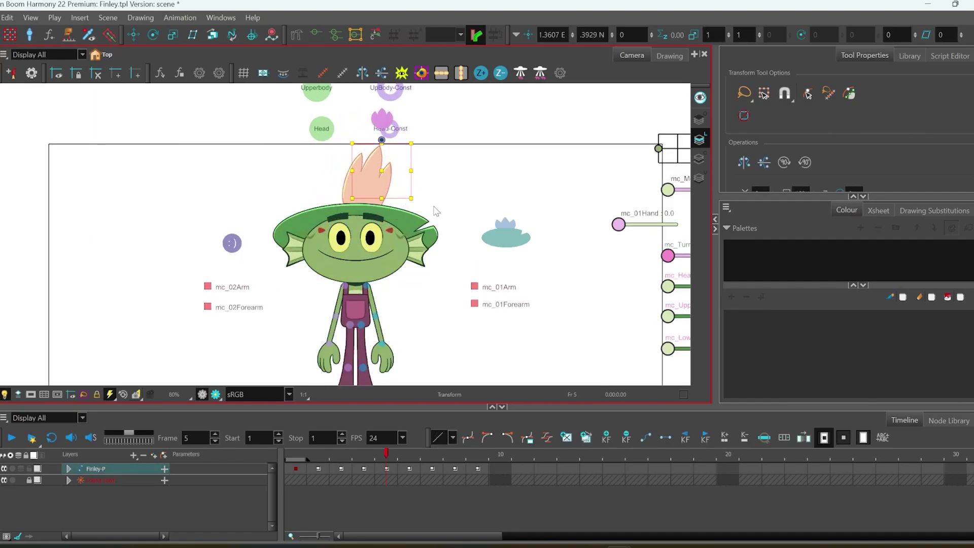
pyautogui.hotkey('ctrl', 'z')
pyautogui.press('Escape')
# Select the character's left leg by its hip control, try moving it, then undo and deselect.
pyautogui.moveTo(392, 252); pyautogui.dragTo(352, 187)
pyautogui.scroll(2, 353, 187)
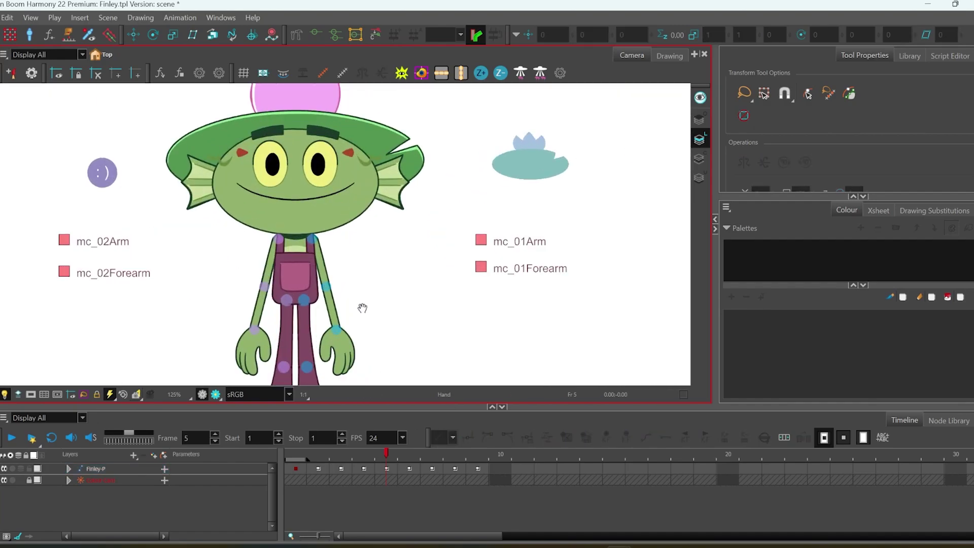
pyautogui.moveTo(363, 302); pyautogui.dragTo(366, 160)
pyautogui.scroll(2, 353, 161)
pyautogui.click(347, 160)
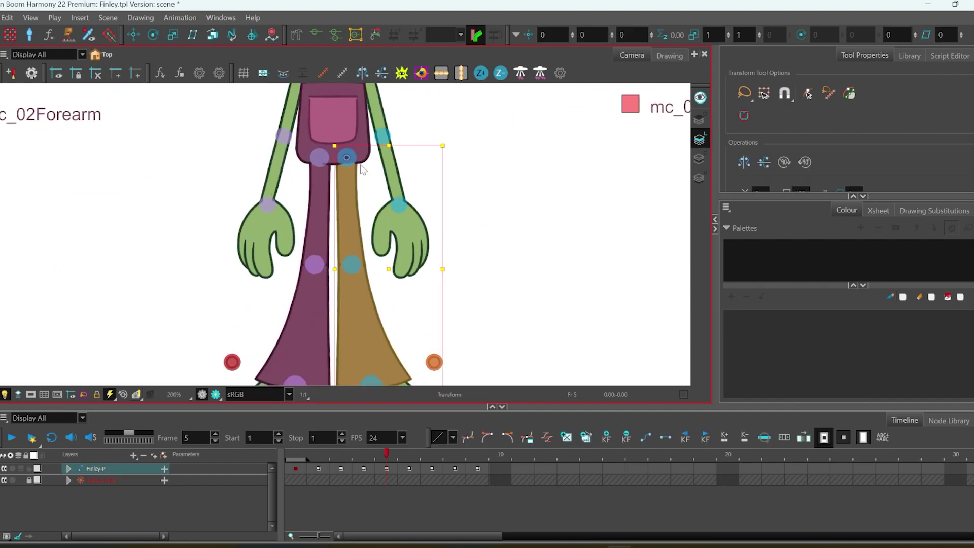
pyautogui.scroll(-1, 355, 259)
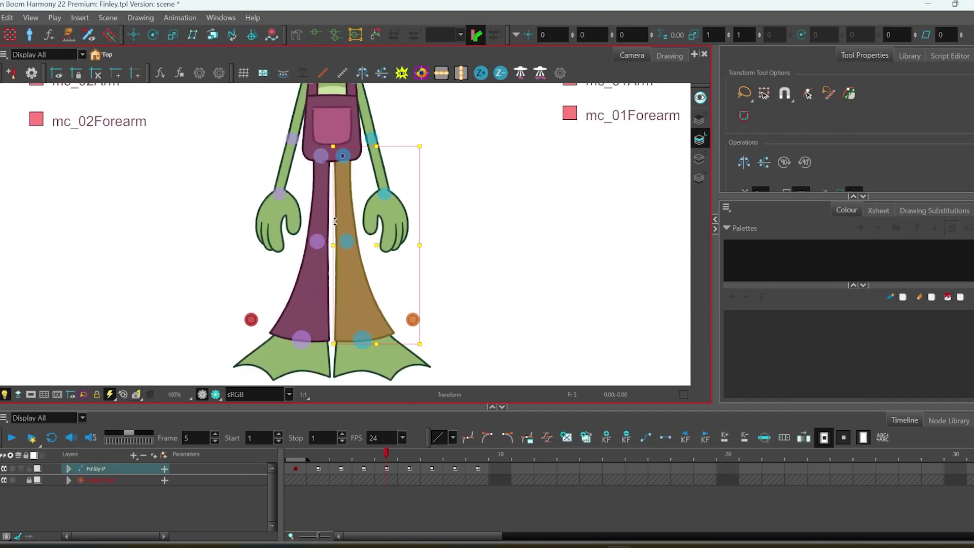
pyautogui.moveTo(376, 245)
pyautogui.mouseDown()
pyautogui.moveTo(369, 225)
pyautogui.moveTo(380, 238)
pyautogui.moveTo(366, 250)
pyautogui.moveTo(374, 247)
pyautogui.mouseUp()
pyautogui.hotkey('ctrl', 'z')
pyautogui.click(473, 264)
# Try moving the character's left lower leg with its knee control, then undo and deselect.
pyautogui.click(347, 242)
pyautogui.moveTo(373, 248); pyautogui.dragTo(338, 236)
pyautogui.hotkey('ctrl', 'z')
pyautogui.click(462, 318)
# Try posing the character's left leg with a raised, bent knee from the ankle control, then undo the movements.
pyautogui.click(367, 344)
pyautogui.scroll(-1, 365, 346)
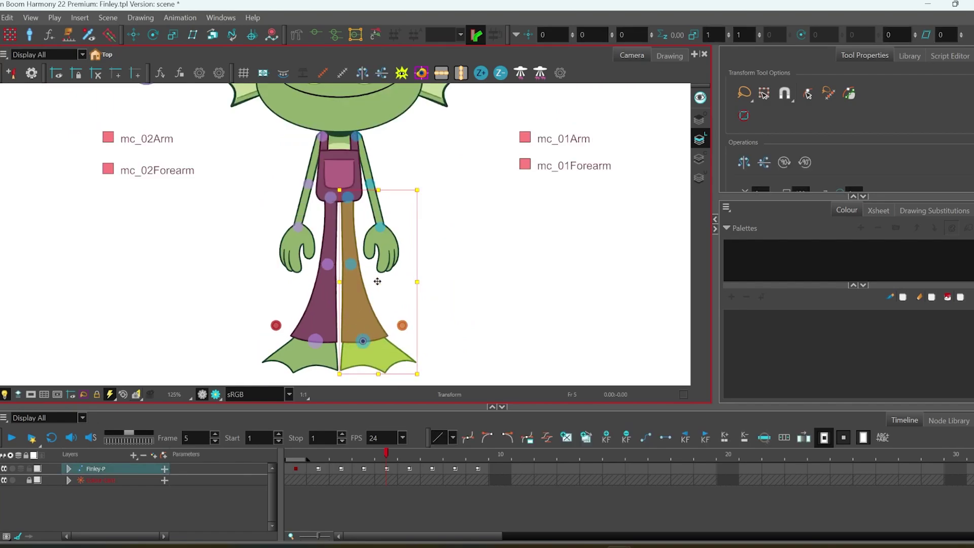
pyautogui.moveTo(378, 281); pyautogui.dragTo(449, 264)
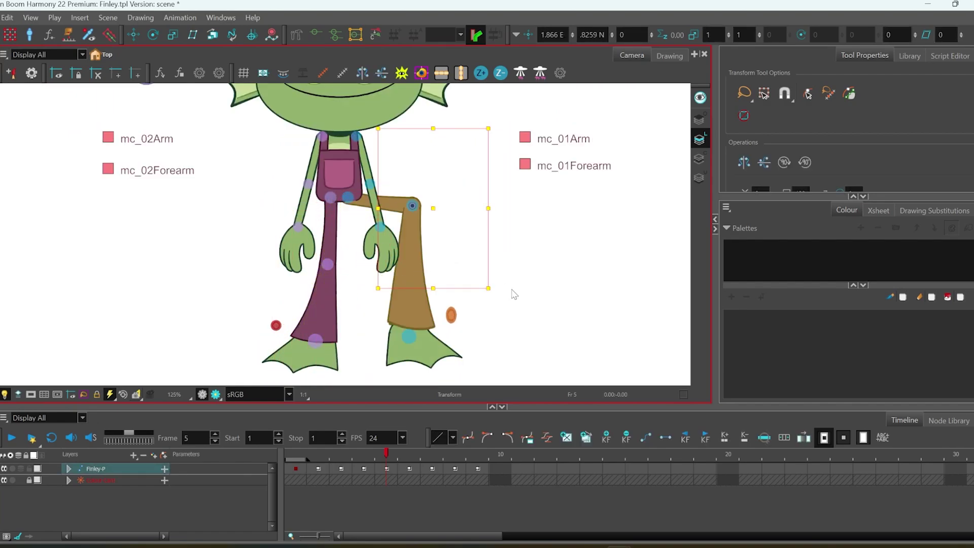
pyautogui.moveTo(433, 211); pyautogui.dragTo(404, 221)
pyautogui.hotkey('ctrl', 'z')
pyautogui.hotkey('ctrl', 'z')
pyautogui.press('Escape')
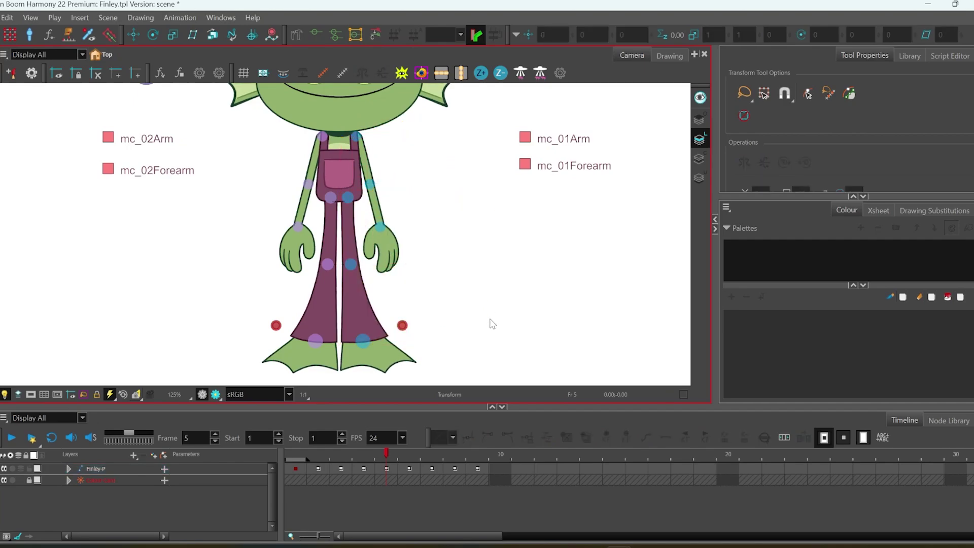
# Switch the 01_Pants_Back drawing to substitution 1 using the red tab beside the character's left trouser cuff.
pyautogui.press('space')
pyautogui.scroll(1, 425, 290)
pyautogui.moveTo(405, 344); pyautogui.dragTo(524, 234)
pyautogui.scroll(3, 457, 193)
pyautogui.click(461, 187)
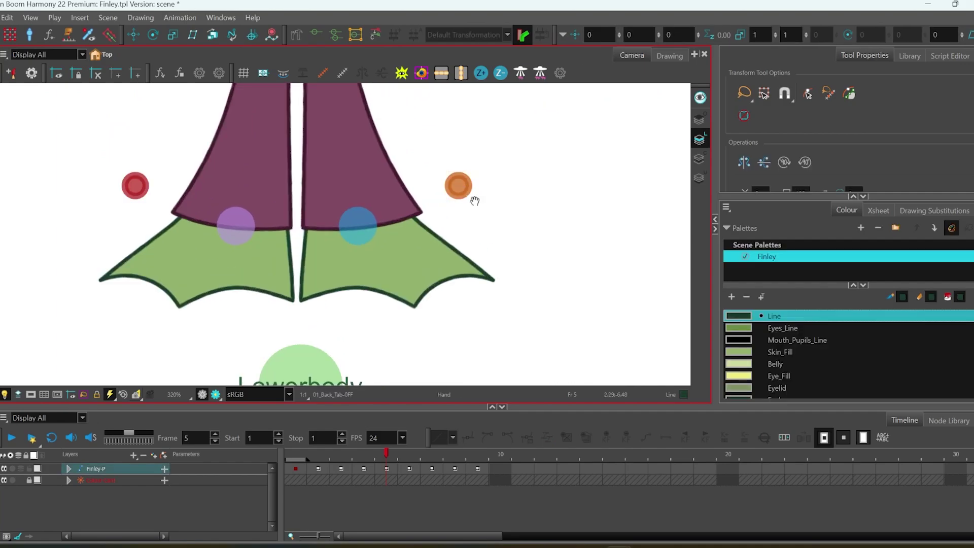
pyautogui.scroll(2, 511, 245)
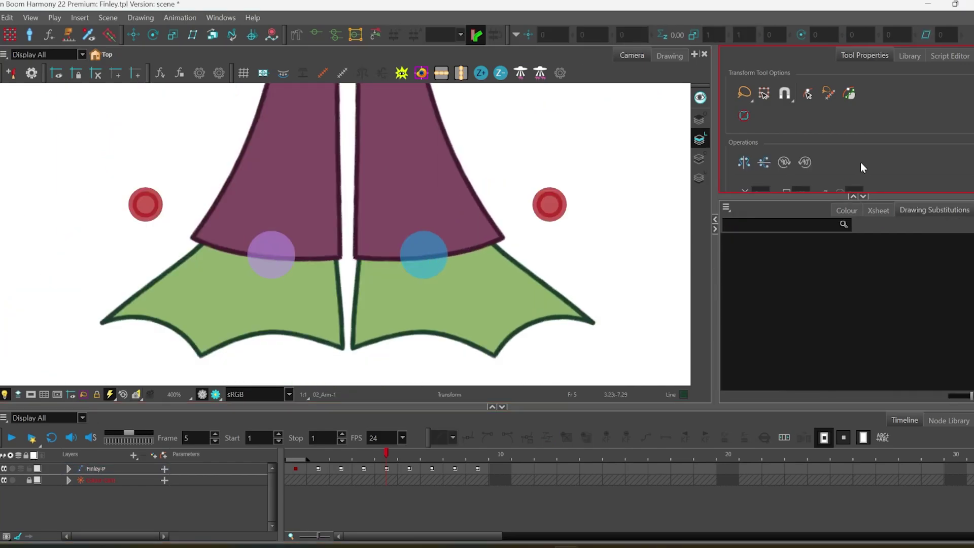
pyautogui.click(553, 215)
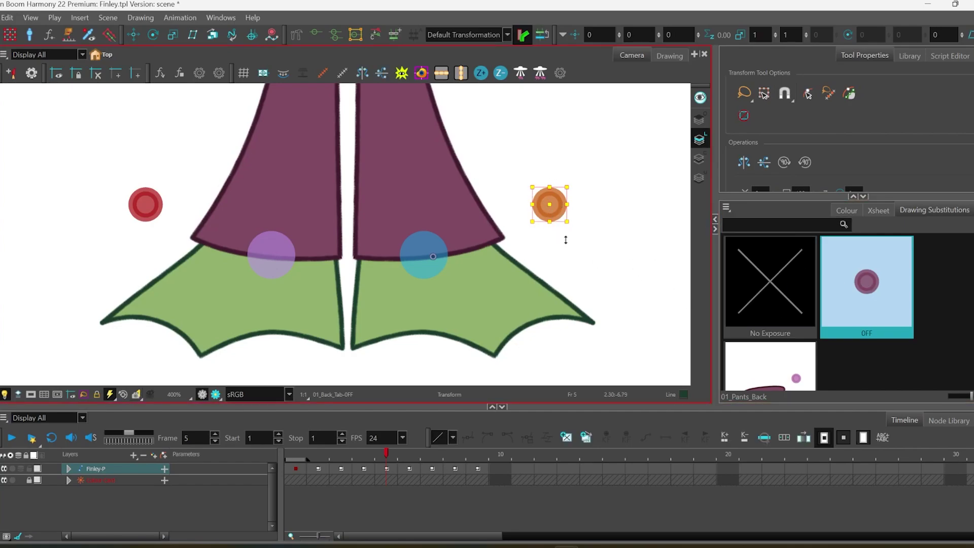
pyautogui.press(']')
pyautogui.click(599, 254)
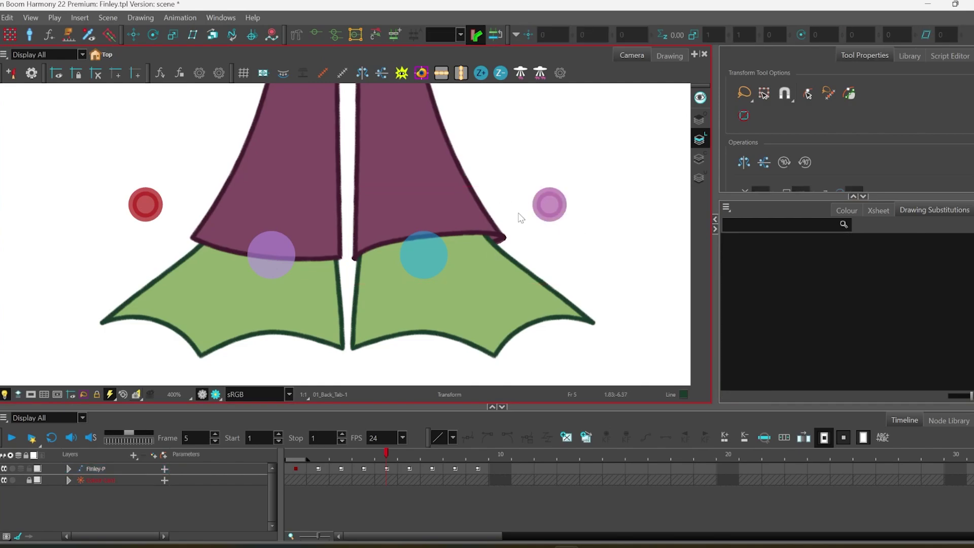
# Try moving the back piece of the character's left trouser cuff up the leg, then undo the move.
pyautogui.click(404, 249)
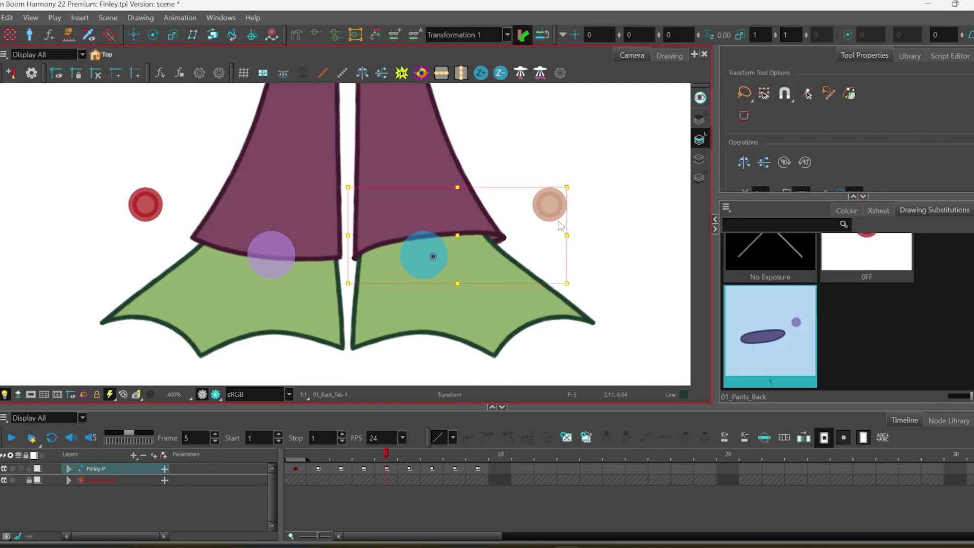
pyautogui.moveTo(553, 213); pyautogui.dragTo(542, 164)
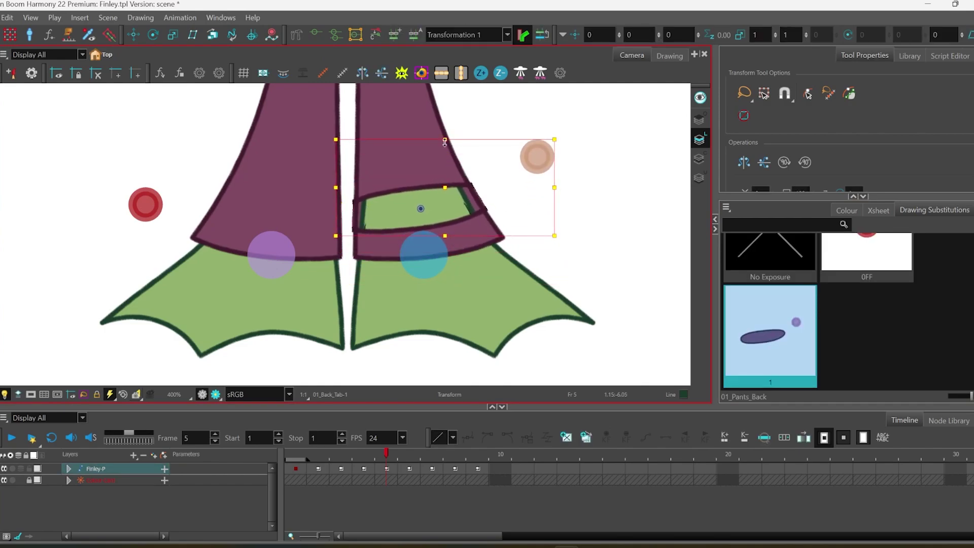
pyautogui.hotkey('ctrl', 'z')
# Reshape the back opening of the character's left trouser cuff by raising its outer and upper deformation points.
pyautogui.click(521, 242)
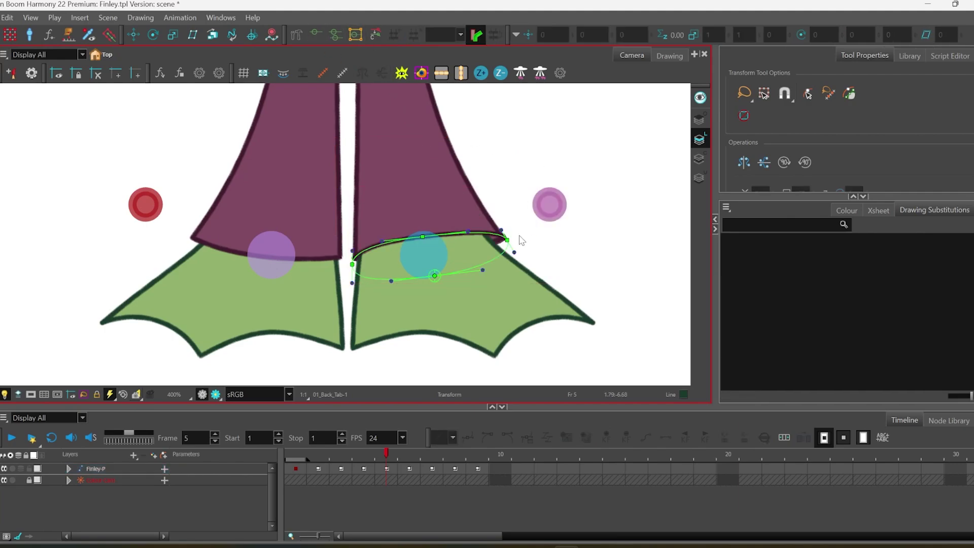
pyautogui.moveTo(506, 240); pyautogui.dragTo(529, 209)
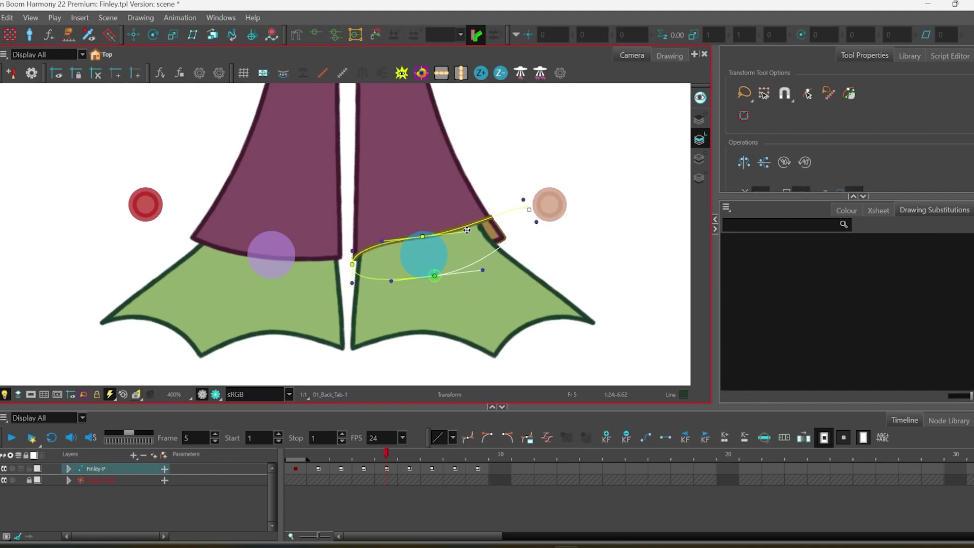
pyautogui.moveTo(422, 238); pyautogui.dragTo(414, 207)
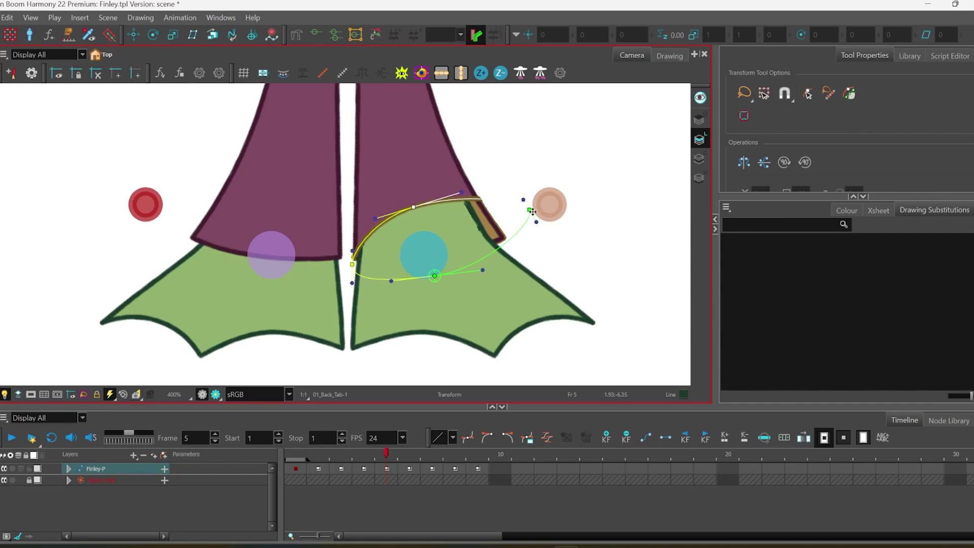
pyautogui.moveTo(530, 210); pyautogui.dragTo(524, 200)
pyautogui.click(437, 157)
# Show the left calf trouser deformer and flare the hem's outer corner out and up to match the cuff opening.
pyautogui.click(335, 35)
pyautogui.click(536, 161)
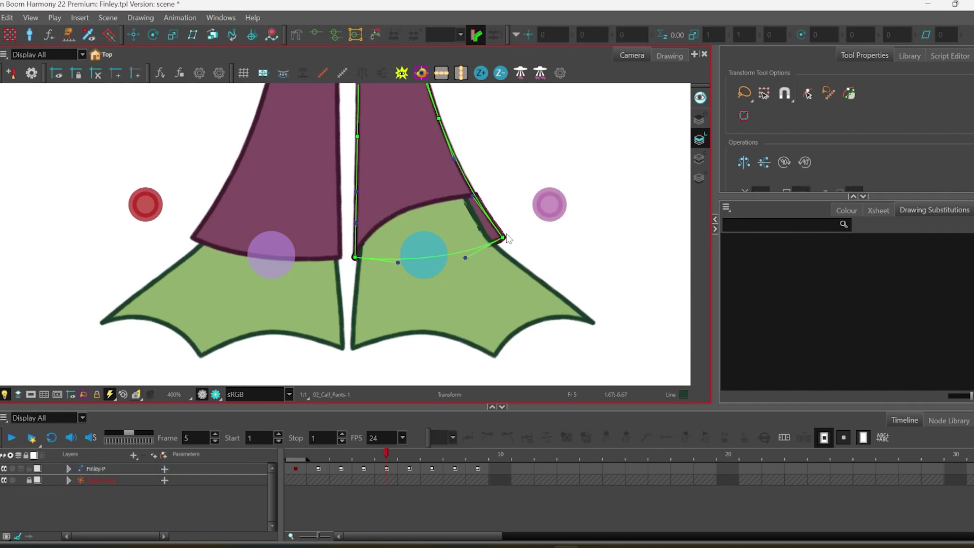
pyautogui.moveTo(502, 238)
pyautogui.mouseDown()
pyautogui.moveTo(509, 193)
pyautogui.moveTo(514, 244)
pyautogui.mouseUp()
pyautogui.moveTo(478, 152); pyautogui.dragTo(518, 194)
pyautogui.click(495, 165)
pyautogui.click(541, 155)
# Inspect the back tab controls beside both trouser cuffs, leaving nothing selected.
pyautogui.click(544, 217)
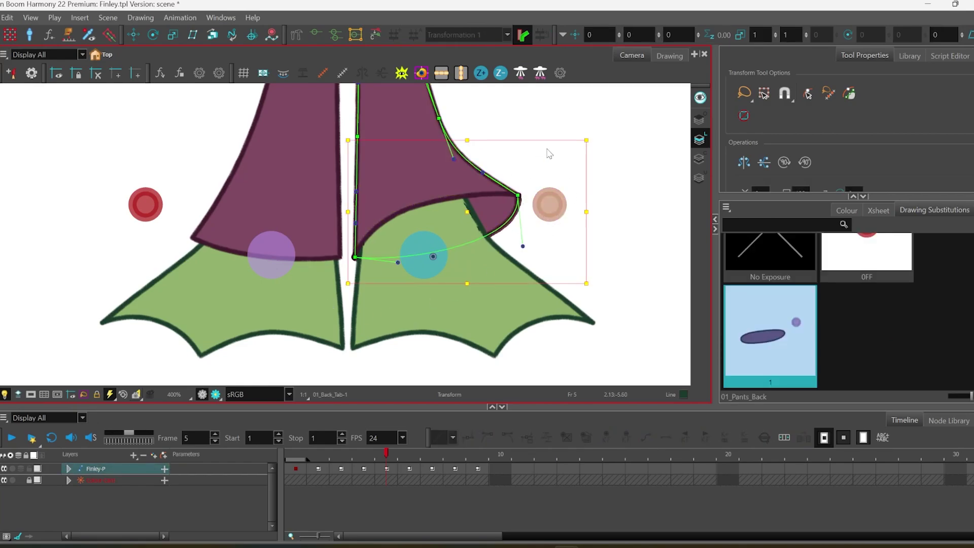
pyautogui.click(613, 200)
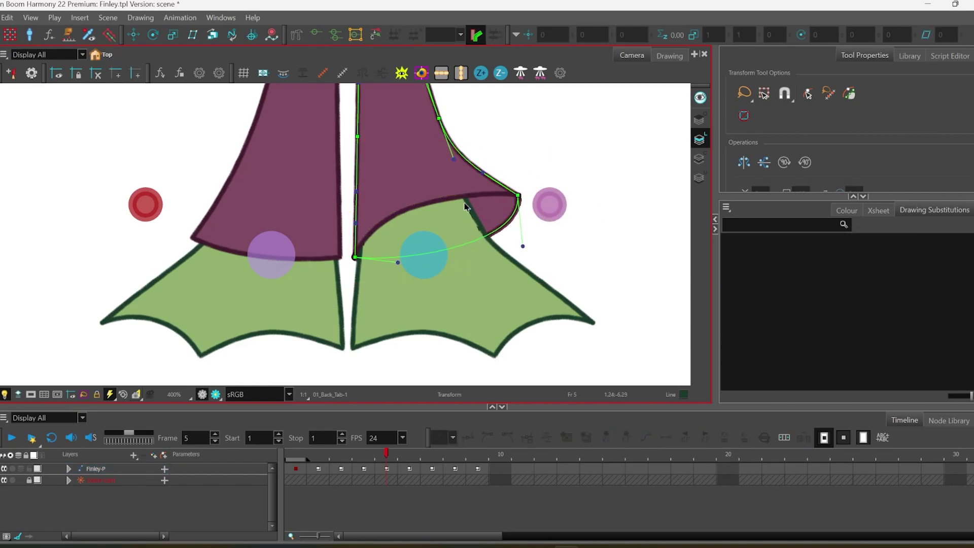
pyautogui.click(480, 195)
pyautogui.click(125, 206)
pyautogui.click(145, 201)
pyautogui.click(83, 161)
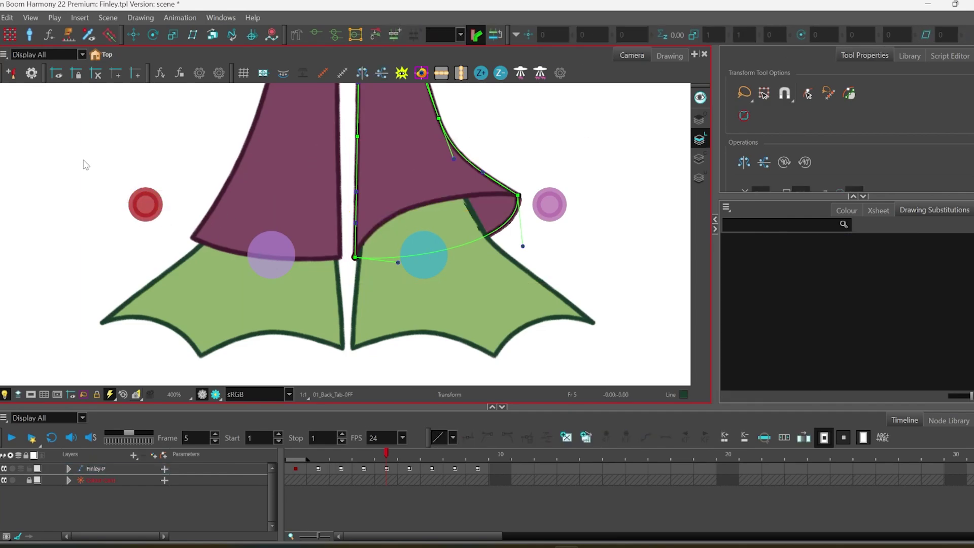
# Check the back tab drawing of the character's right trouser cuff and return the left cuff's back tab to its OFF drawing.
pyautogui.click(146, 205)
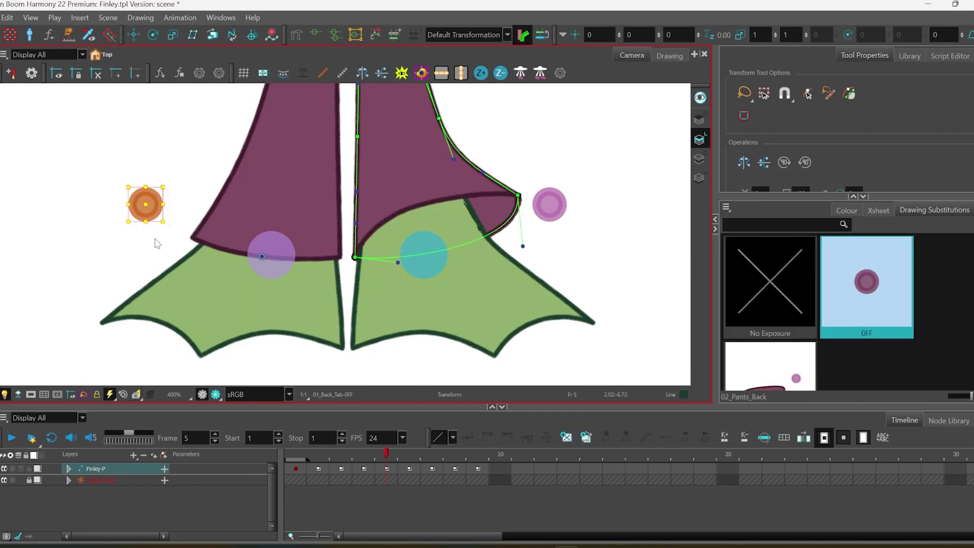
pyautogui.click(101, 243)
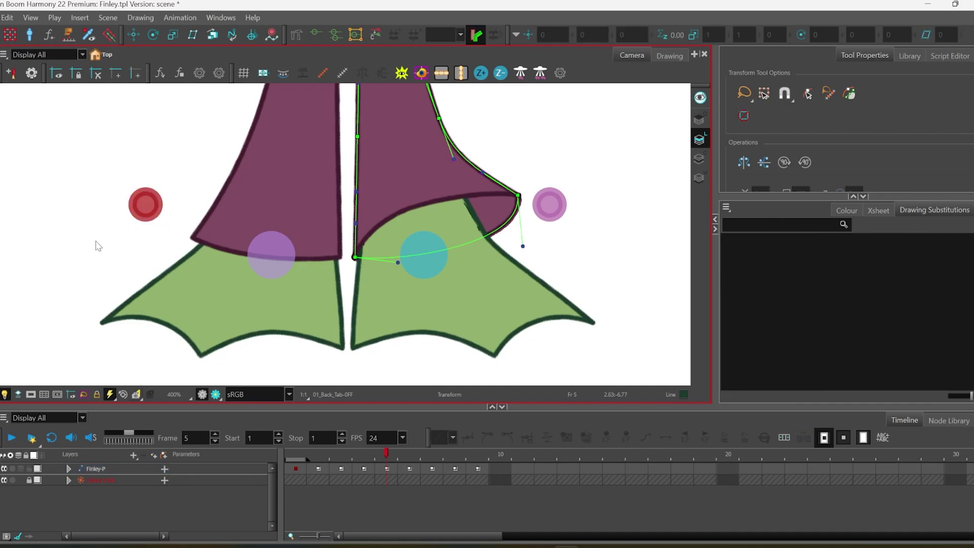
pyautogui.click(550, 205)
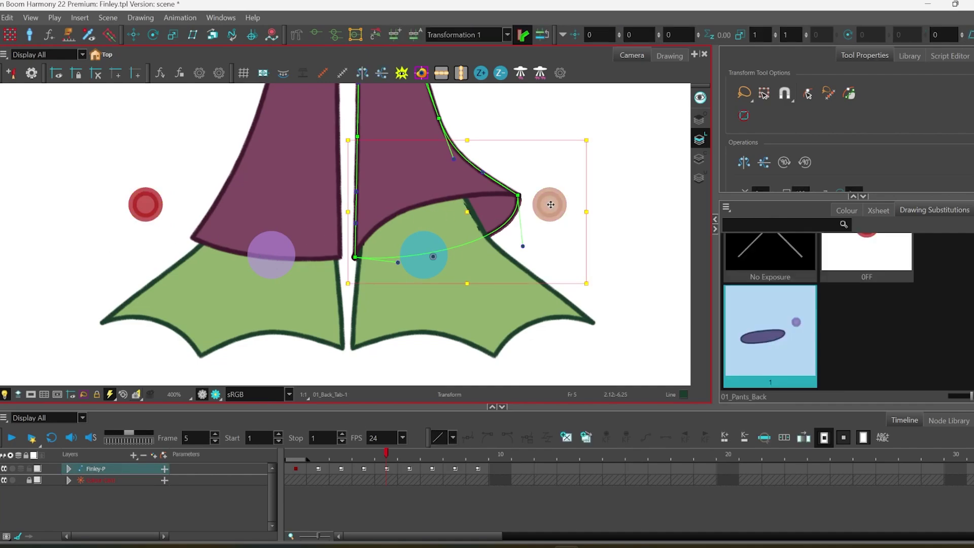
pyautogui.click(551, 204)
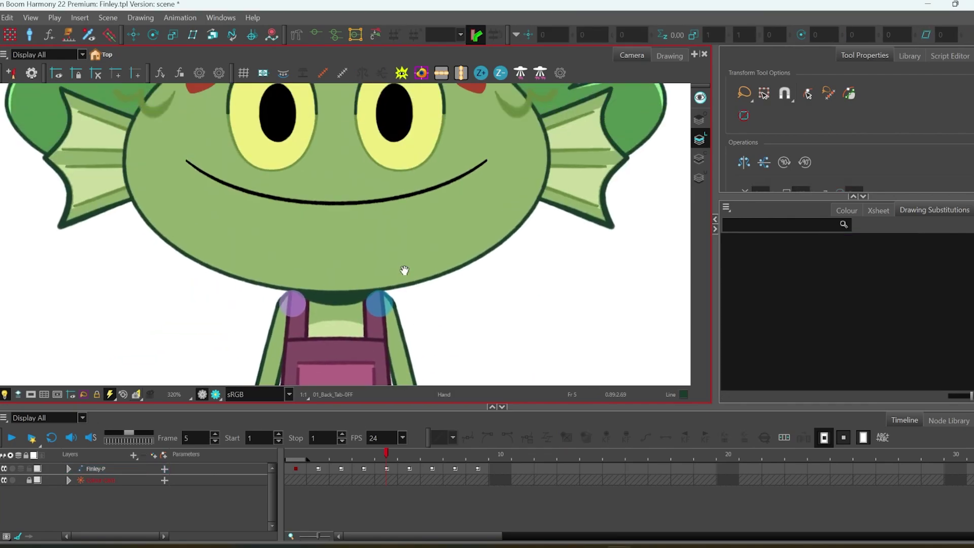
# Select the red eyelid tab beside the character's right eye and advance the eyelid drawing substitutions to drawing 8.
pyautogui.scroll(-2, 214, 168)
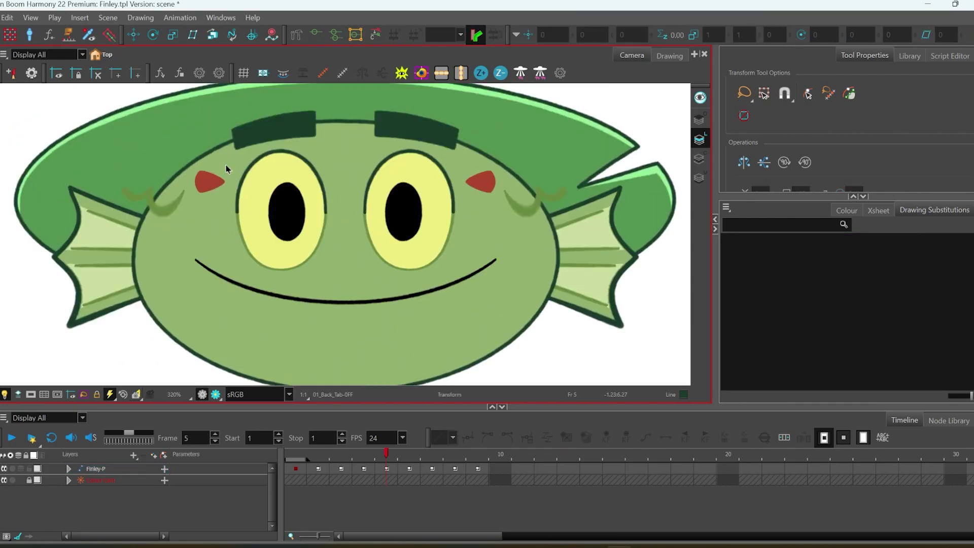
pyautogui.scroll(2, 204, 184)
pyautogui.click(205, 184)
pyautogui.moveTo(323, 226); pyautogui.dragTo(220, 238)
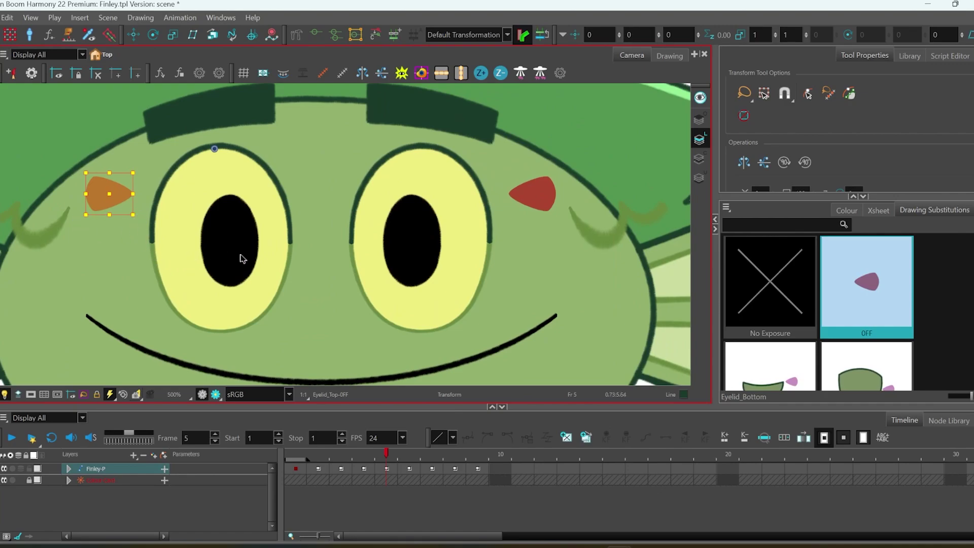
pyautogui.press(']')
pyautogui.press(']')
pyautogui.press(']')
pyautogui.press(']')
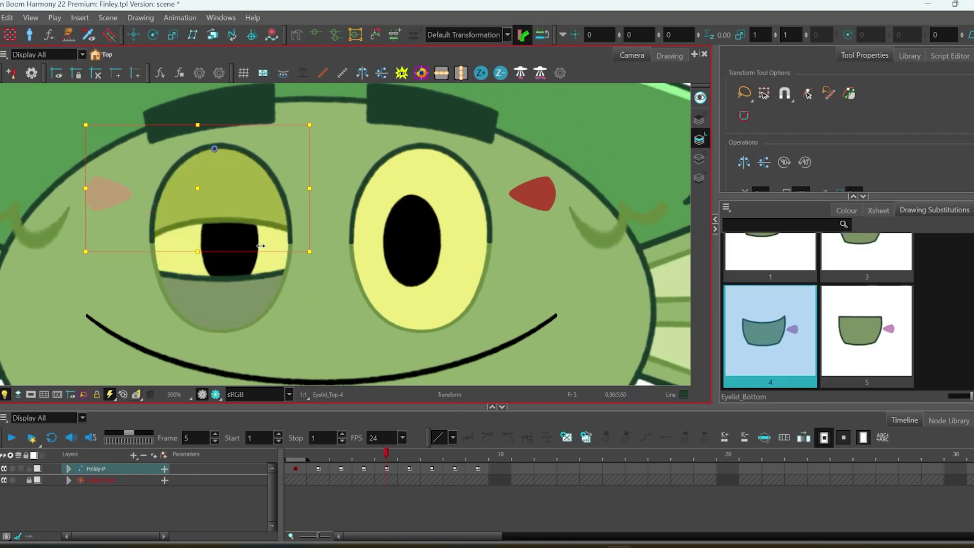
pyautogui.press(']')
pyautogui.press(']')
pyautogui.press(']')
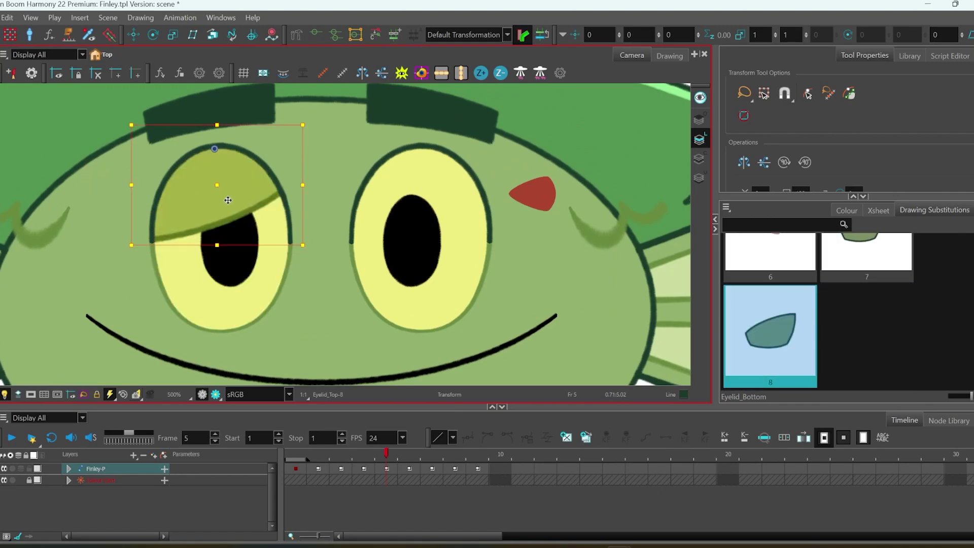
# Step the right eye's eyelid substitutions back through the available shapes and settle on drawing 1.
pyautogui.press('[')
pyautogui.press('[')
pyautogui.press('[')
pyautogui.press('[')
pyautogui.press('[')
pyautogui.press('[')
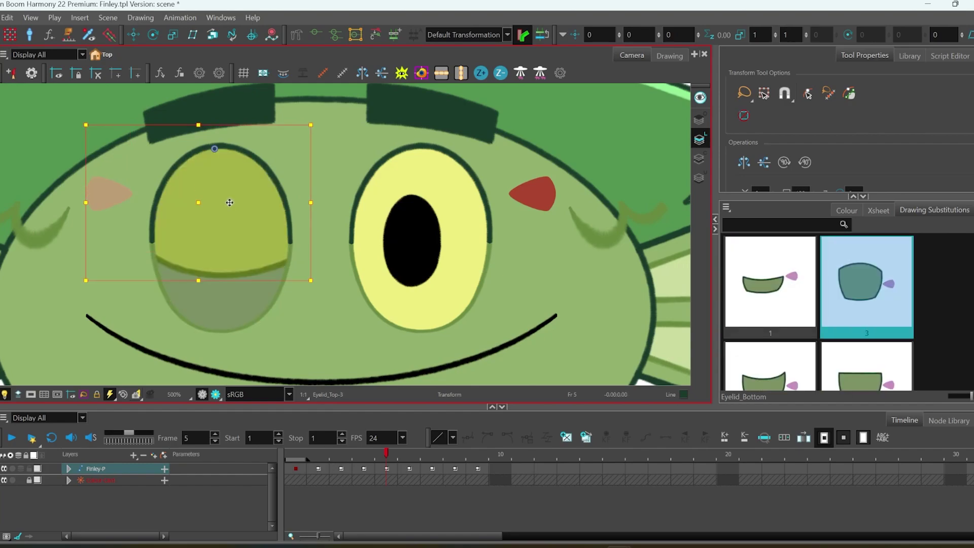
pyautogui.press('[')
pyautogui.press(']')
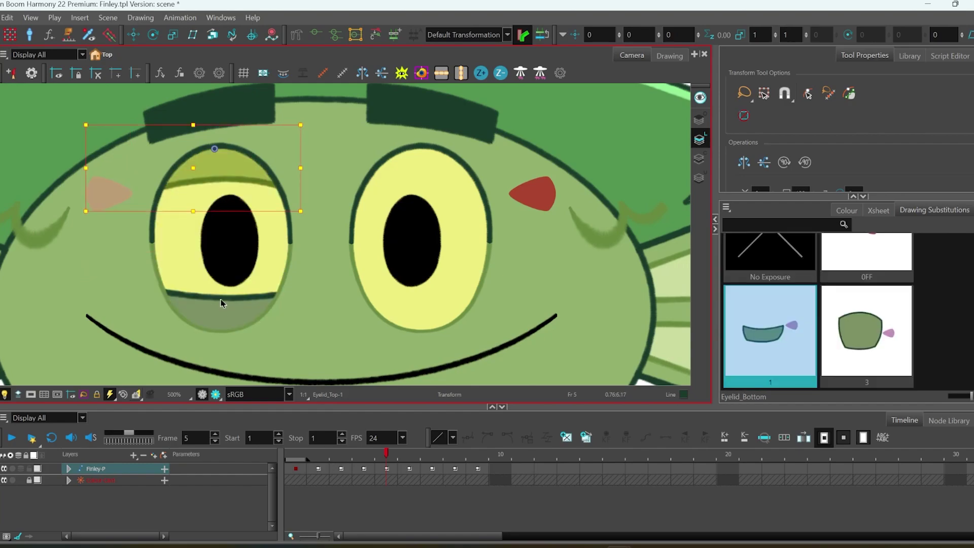
# Select the upper and lower eyelids of the character's right eye together and show their deformers.
pyautogui.click(226, 312)
pyautogui.keyDown('shift'); pyautogui.click(228, 165); pyautogui.keyUp('shift')
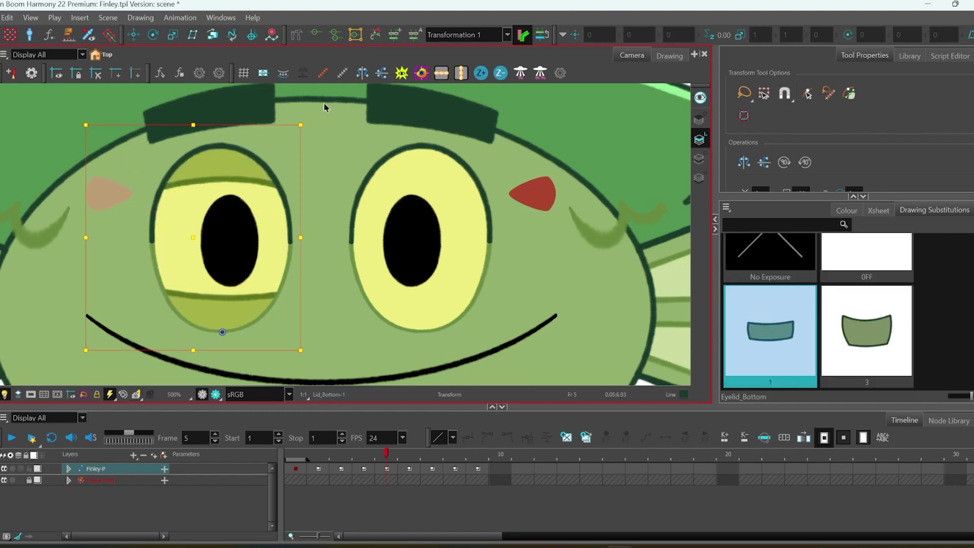
pyautogui.click(316, 35)
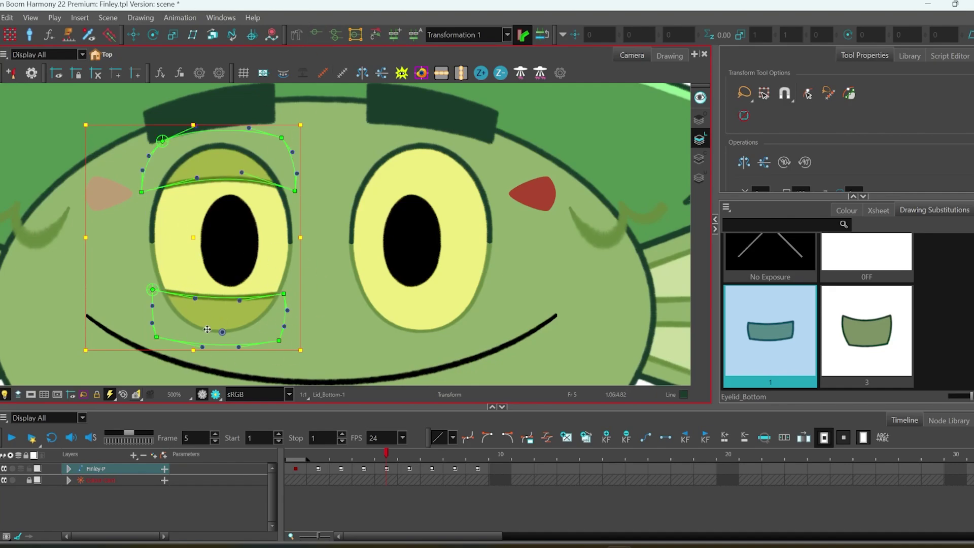
pyautogui.scroll(-2, 333, 295)
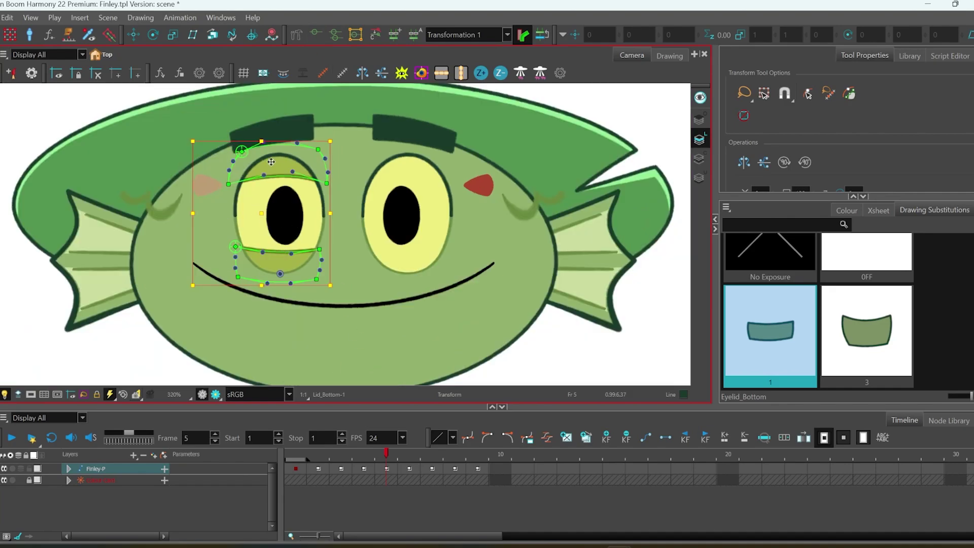
# Try pulling the right eye's upper eyelid edge down with its deformer, and undo back to the open eye.
pyautogui.moveTo(264, 176); pyautogui.dragTo(261, 228)
pyautogui.hotkey('ctrl', 'z')
pyautogui.hotkey('ctrl', 'z')
pyautogui.hotkey('ctrl', 'z')
pyautogui.hotkey('ctrl', 'z')
# Try rotating the character's whole left arm from the shoulder, then undo the rotation.
pyautogui.scroll(-3, 345, 152)
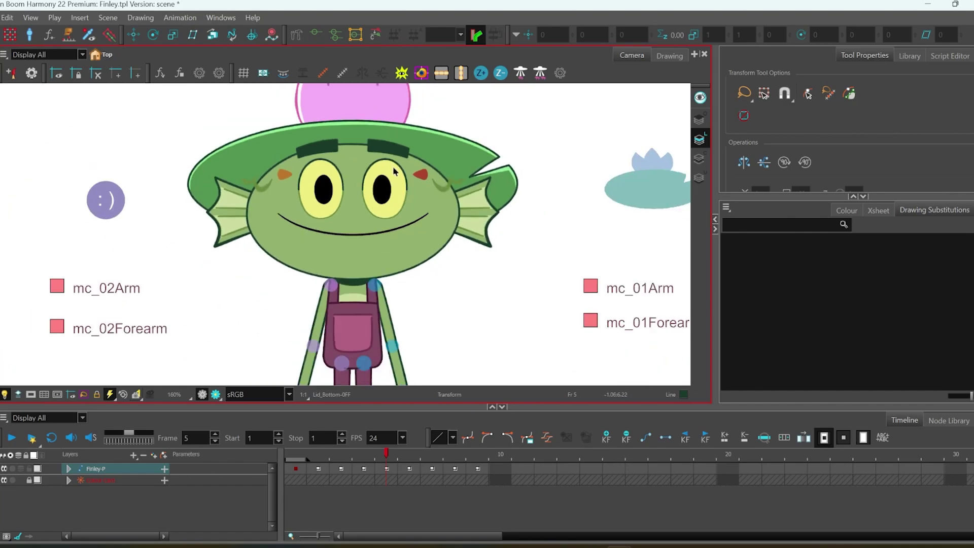
pyautogui.moveTo(391, 166); pyautogui.dragTo(370, 158)
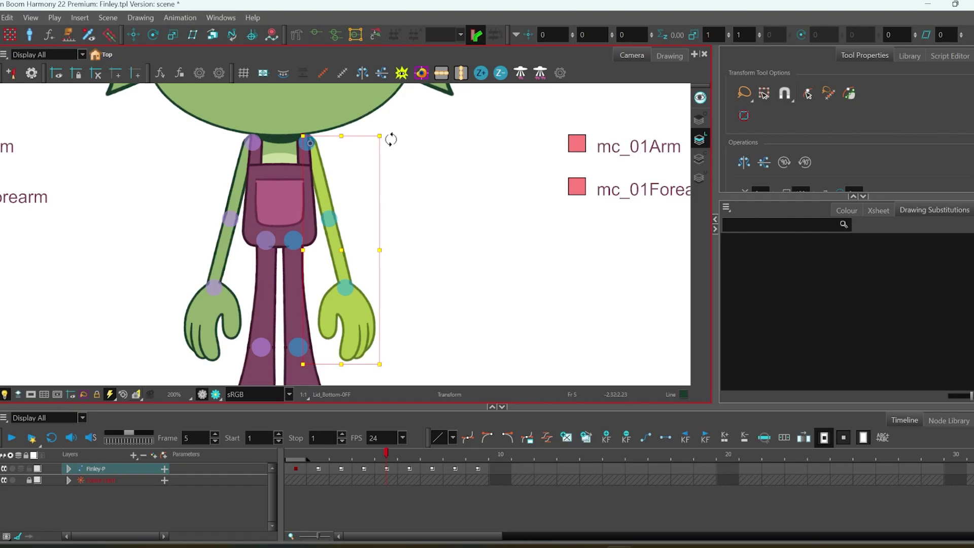
pyautogui.moveTo(387, 131)
pyautogui.mouseDown()
pyautogui.moveTo(376, 109)
pyautogui.moveTo(370, 124)
pyautogui.mouseUp()
pyautogui.hotkey('ctrl', 'z')
pyautogui.hotkey('ctrl', 'z')
# Try rotating the character's left forearm at the elbow and the left hand at the wrist, undoing each rotation.
pyautogui.click(335, 238)
pyautogui.moveTo(378, 205); pyautogui.dragTo(344, 175)
pyautogui.hotkey('ctrl', 'z')
pyautogui.hotkey('ctrl', 'z')
pyautogui.click(345, 290)
pyautogui.moveTo(382, 269); pyautogui.dragTo(386, 324)
pyautogui.hotkey('ctrl', 'z')
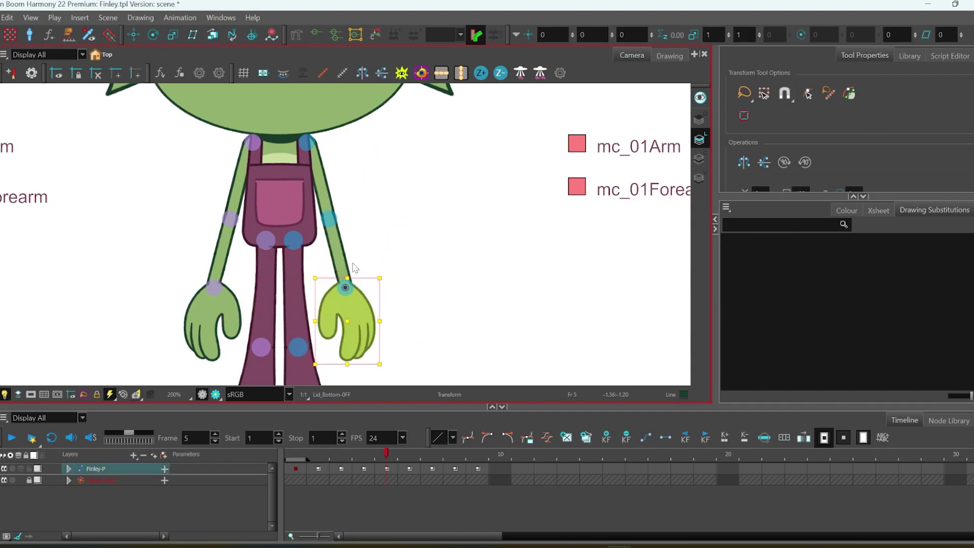
# Turn on the mc_01Arm control to show the deformer of the character's left upper arm.
pyautogui.click(493, 288)
pyautogui.moveTo(520, 256); pyautogui.dragTo(440, 247)
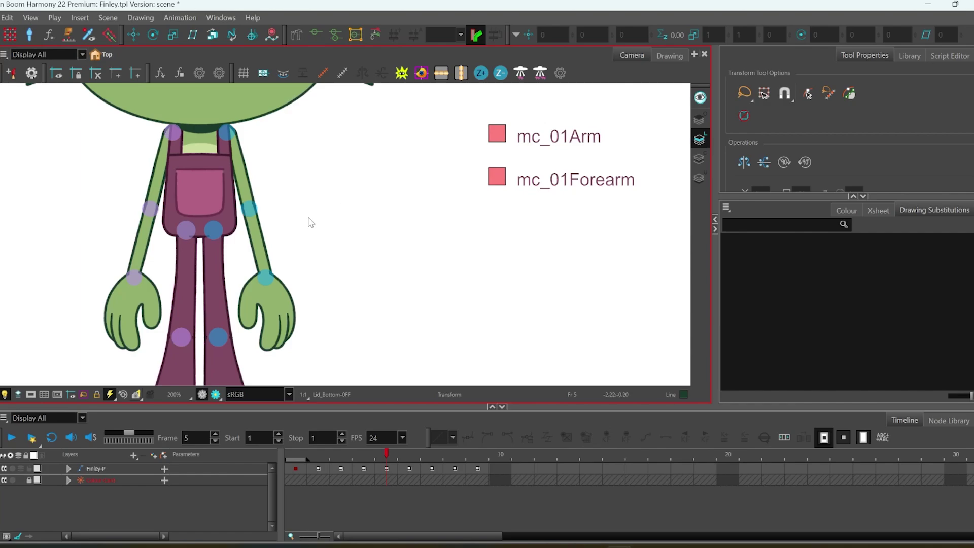
pyautogui.click(239, 164)
pyautogui.click(488, 226)
pyautogui.click(503, 137)
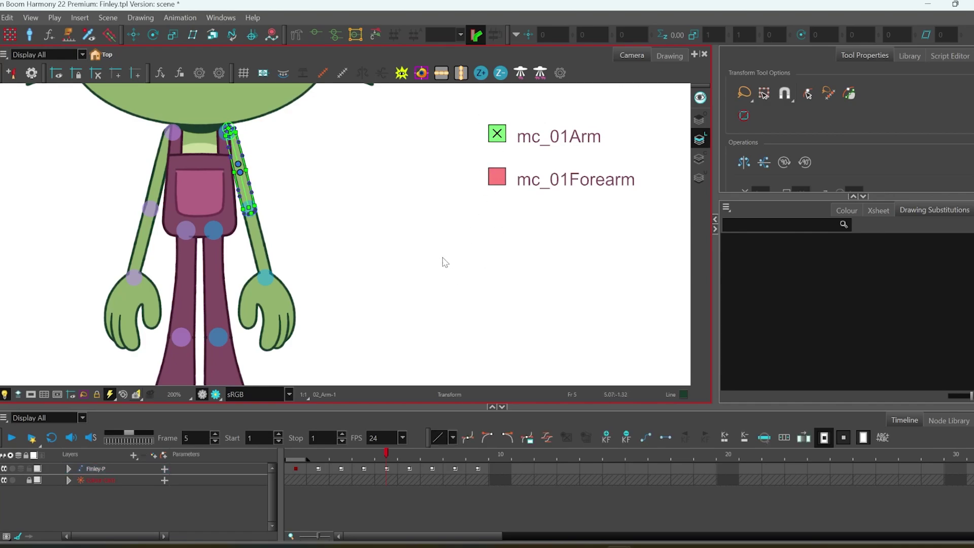
# Try pulling the middle deformation point of the left upper arm outward, then undo the bend.
pyautogui.moveTo(257, 223); pyautogui.dragTo(361, 196)
pyautogui.scroll(3, 361, 196)
pyautogui.moveTo(380, 102); pyautogui.dragTo(378, 207)
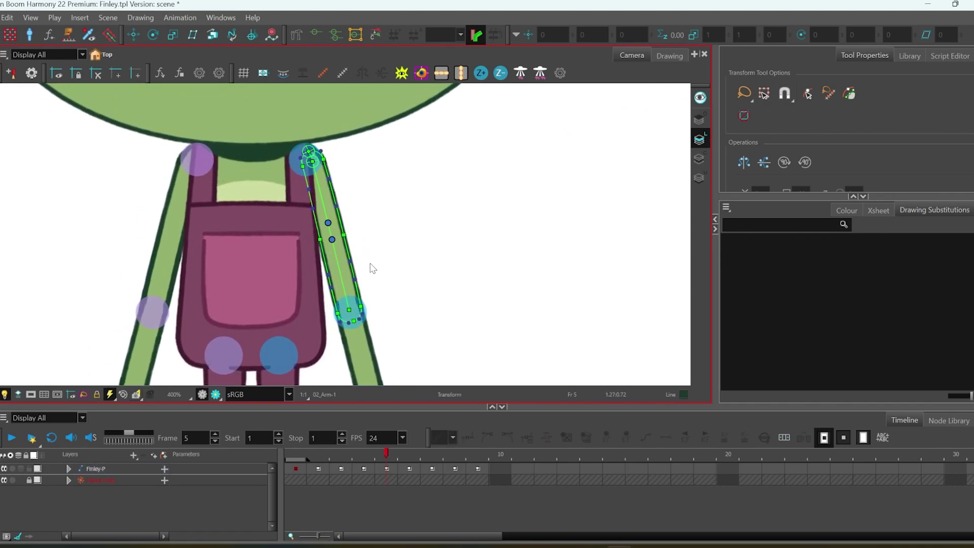
pyautogui.scroll(2, 341, 244)
pyautogui.moveTo(327, 236); pyautogui.dragTo(377, 230)
pyautogui.hotkey('ctrl', 'z')
pyautogui.scroll(-2, 416, 297)
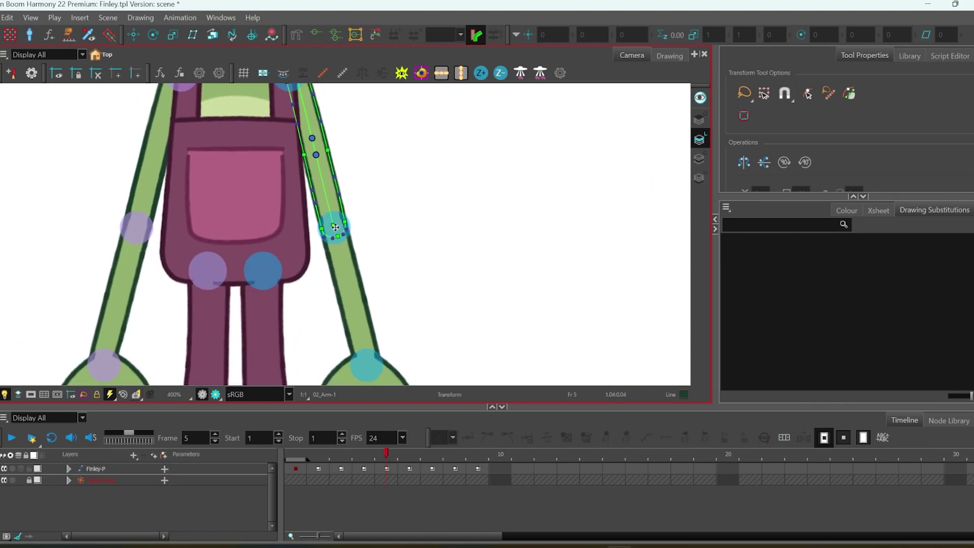
# Try moving the left arm's elbow deformation point and curving the upper arm with its middle handles, undoing both changes.
pyautogui.moveTo(335, 228); pyautogui.dragTo(319, 214)
pyautogui.hotkey('ctrl', 'z')
pyautogui.hotkey('ctrl', 'z')
pyautogui.moveTo(315, 141); pyautogui.dragTo(338, 107)
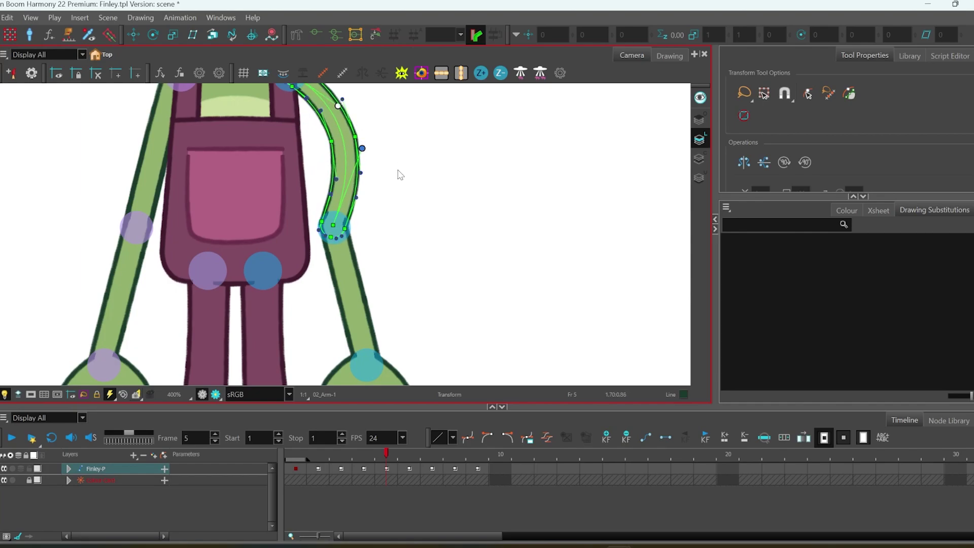
pyautogui.hotkey('ctrl', 'z')
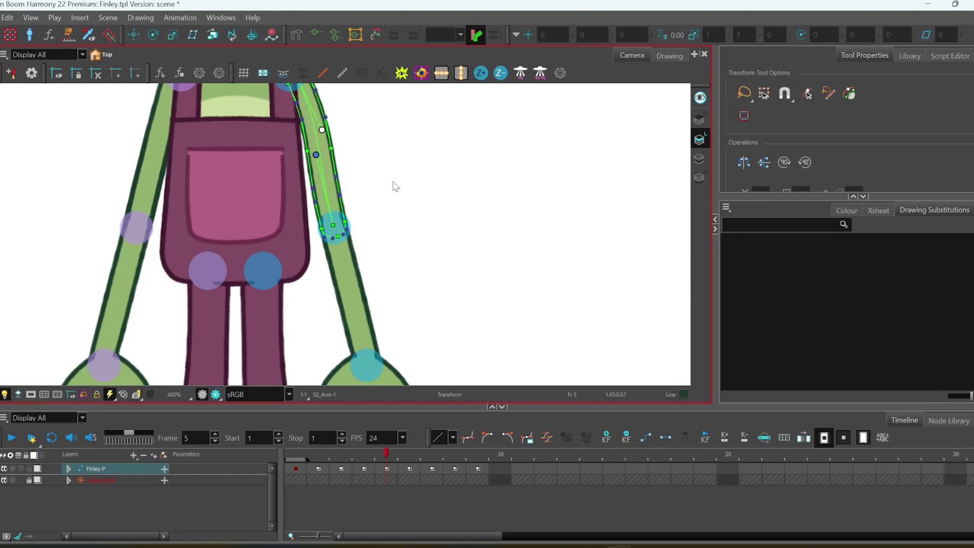
pyautogui.hotkey('ctrl', 'z')
# Hide the left upper arm's deformer and turn on mc_01Forearm to show the forearm's deformer.
pyautogui.click(392, 177)
pyautogui.scroll(-3, 426, 198)
pyautogui.moveTo(440, 250); pyautogui.dragTo(350, 245)
pyautogui.scroll(-1, 350, 245)
pyautogui.click(472, 197)
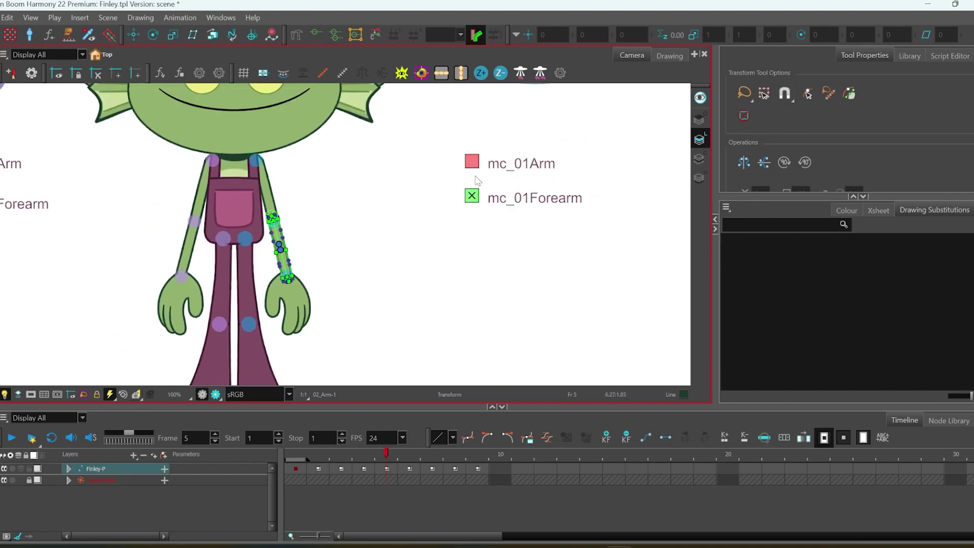
# Turn off mc_01Forearm and bring the whole character and its control sliders into view.
pyautogui.click(471, 198)
pyautogui.scroll(-3, 346, 237)
pyautogui.moveTo(468, 263); pyautogui.dragTo(407, 283)
pyautogui.scroll(-2, 407, 283)
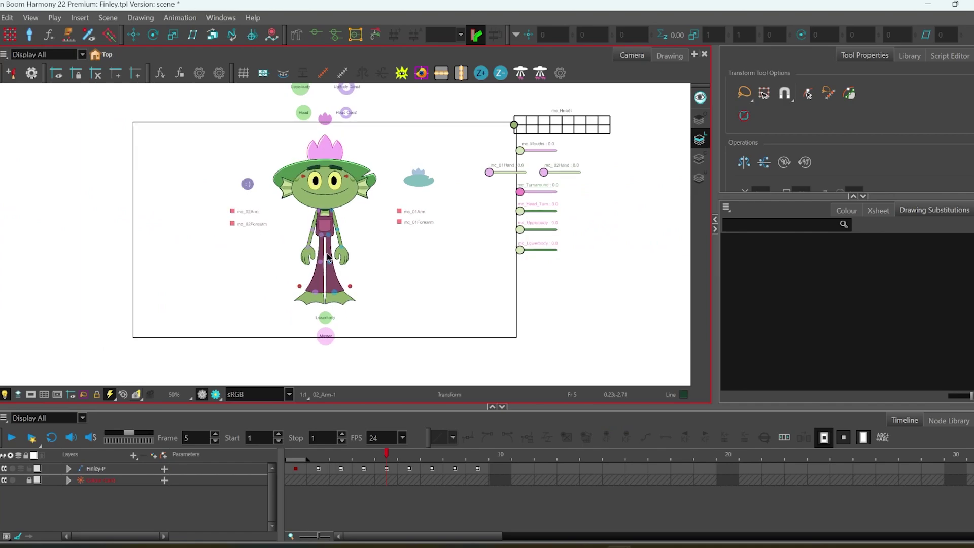